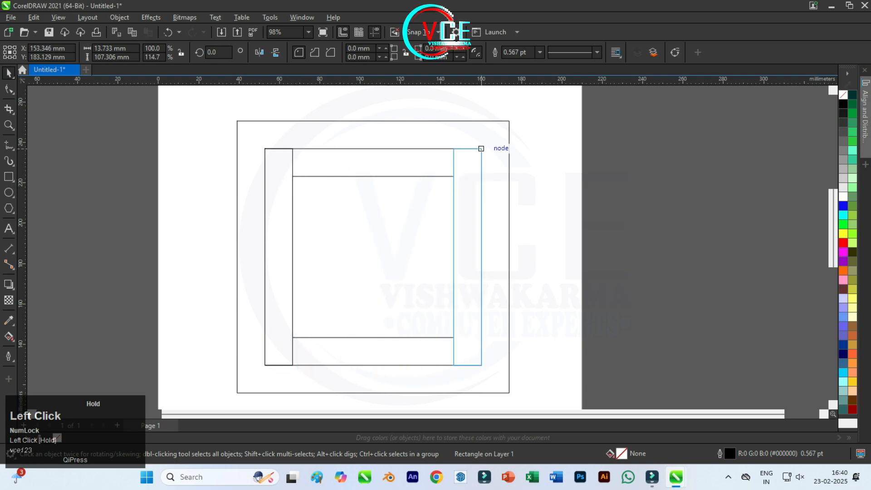
Place a copy of the vertical strip along the inner frame's right side and a spare strip outside the frame on the left.
right_click(481, 148)
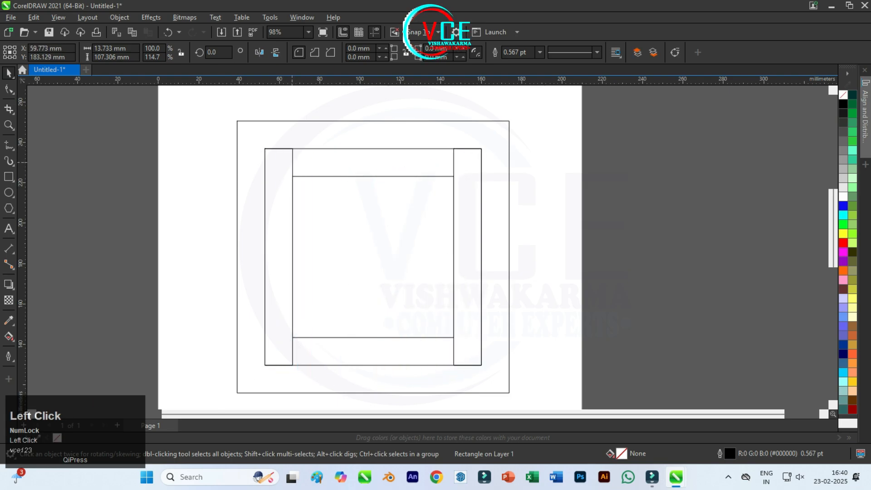
scroll(192, 163, down, 2)
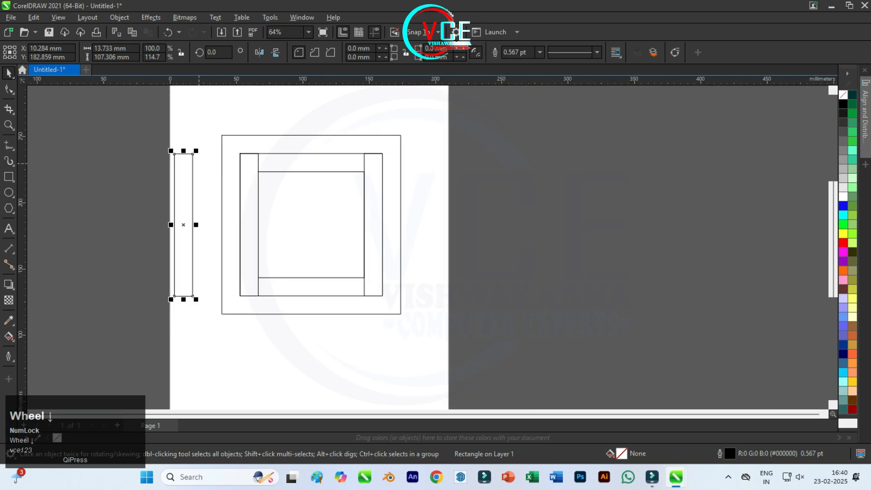
Rotate the nested squares and the strips inside them together by 45 degrees into a diamond.
drag(216, 115, 288, 261)
drag(417, 344, 416, 344)
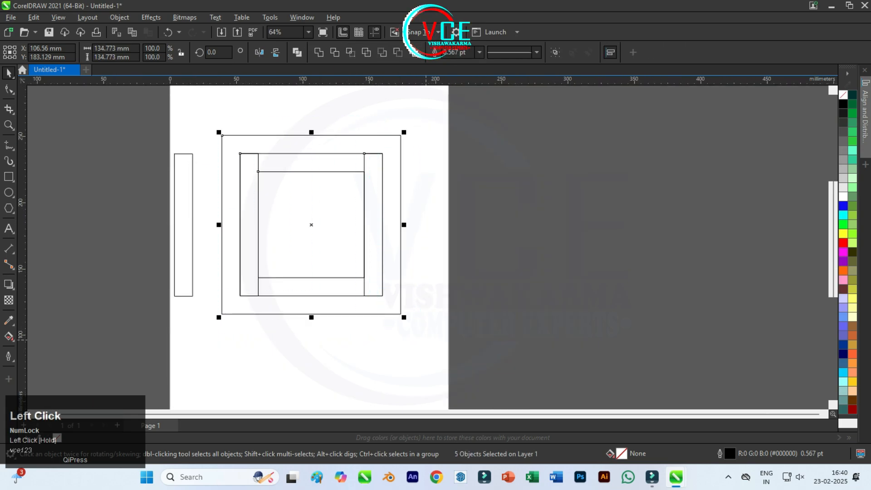
click(401, 149)
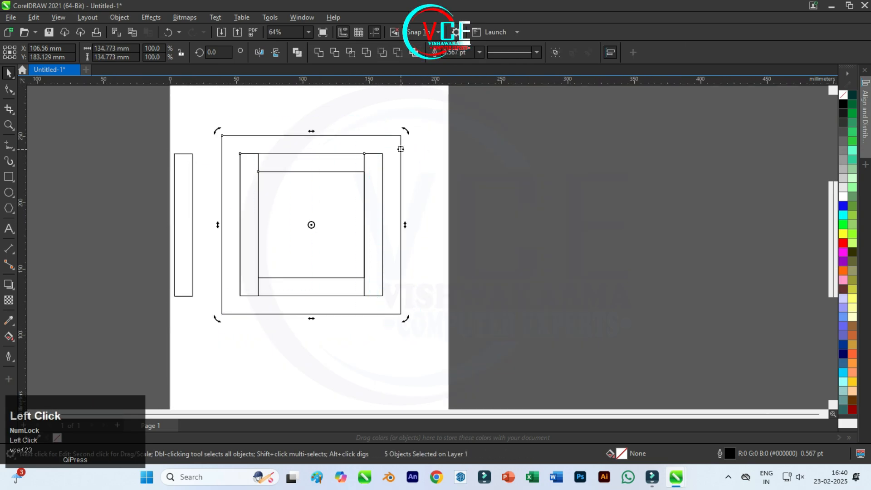
drag(401, 135, 327, 99)
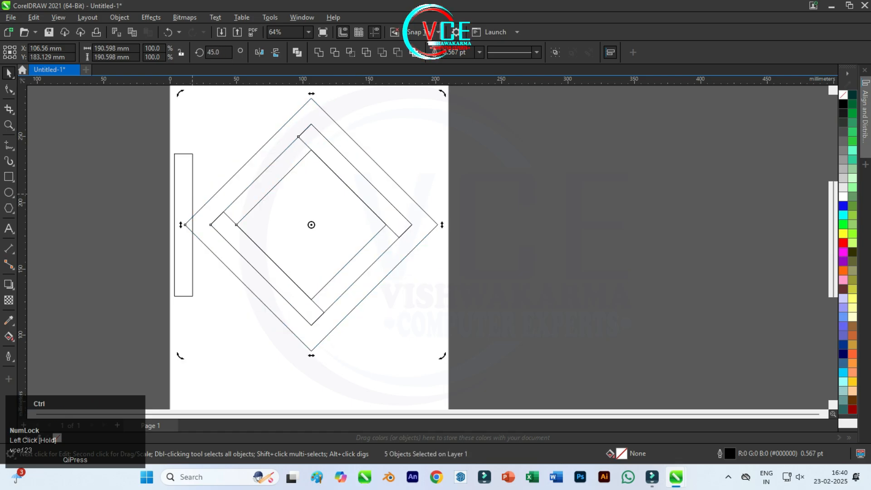
Stretch the spare vertical strip at both ends to about 219 mm high, keeping its width.
ctrl+click(193, 172)
drag(183, 152, 184, 127)
drag(184, 345, 183, 367)
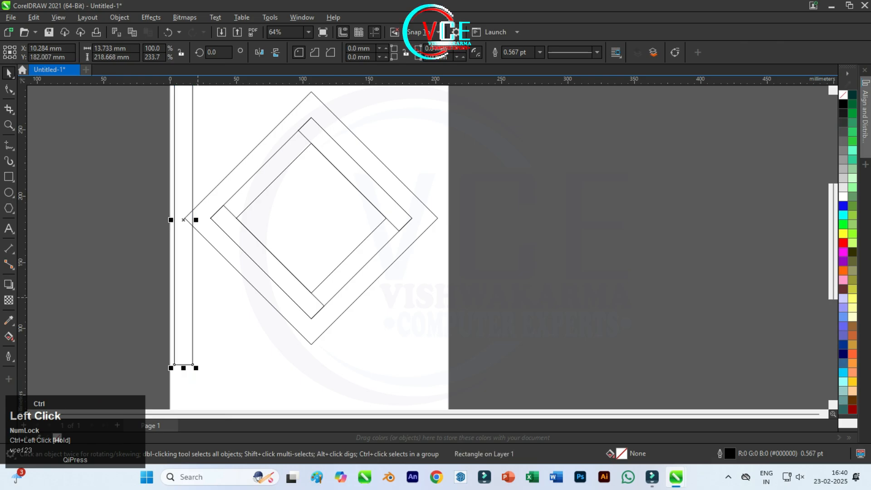
Centre the tall strip on the diamond and duplicate it four times edge to edge towards the left.
drag(183, 220, 283, 215)
scroll(311, 218, up, 3)
ctrl+click(315, 215)
ctrl+right_click(283, 215)
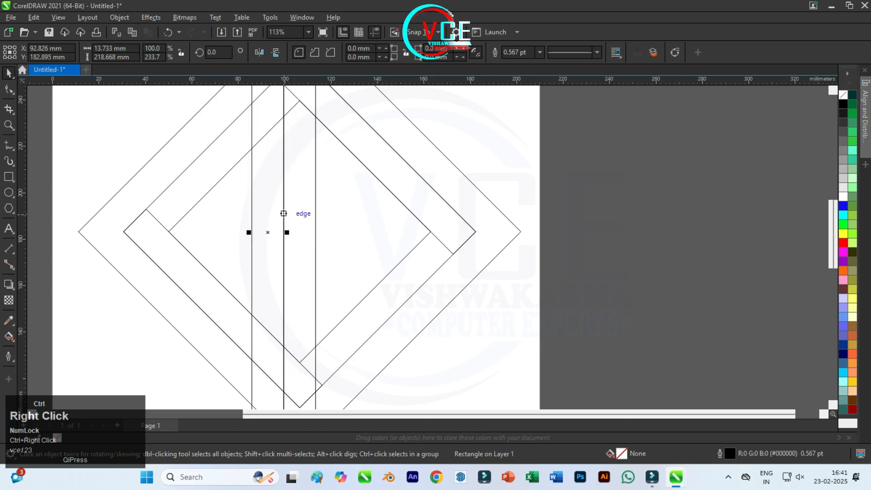
key(ctrl+d)
key(ctrl+d)
key(ctrl+d)
Copy the four strips left of the centre strip to its right side so they adjoin it edge to edge.
scroll(254, 245, down, 2)
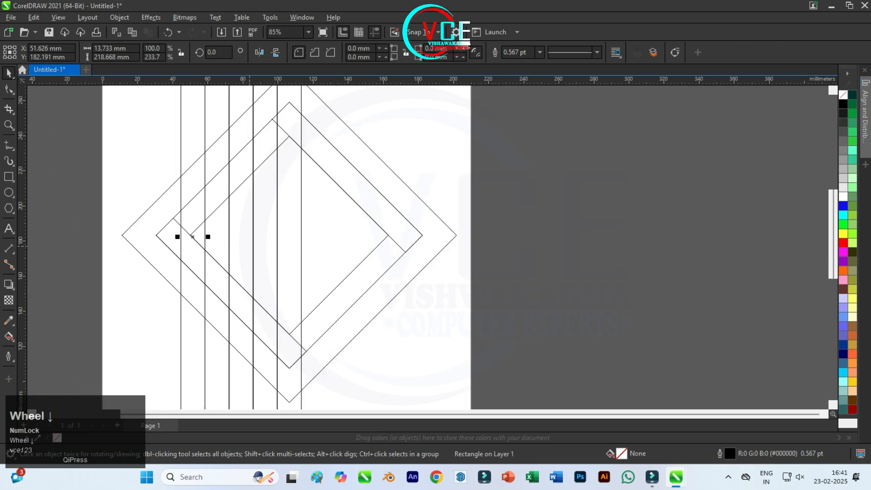
drag(188, 99, 201, 118)
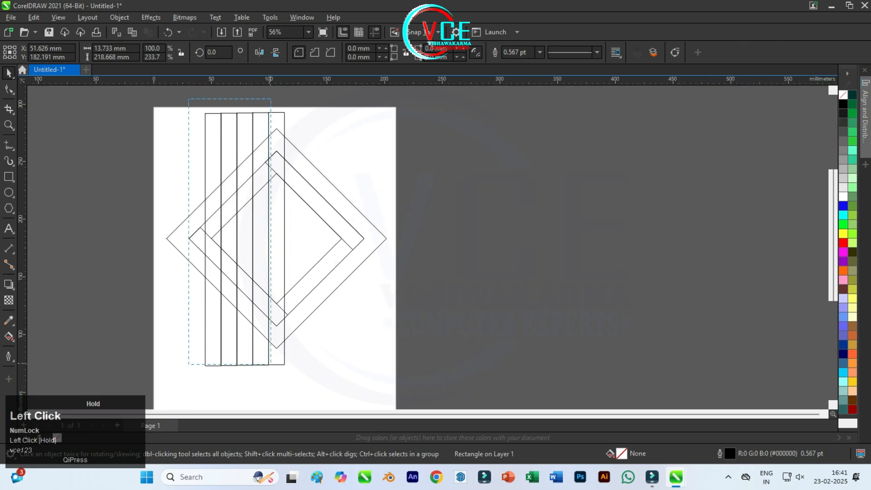
drag(274, 377, 273, 377)
scroll(207, 106, up, 2)
drag(204, 119, 343, 118)
right_click(343, 118)
scroll(343, 118, down, 1)
scroll(343, 117, up, 1)
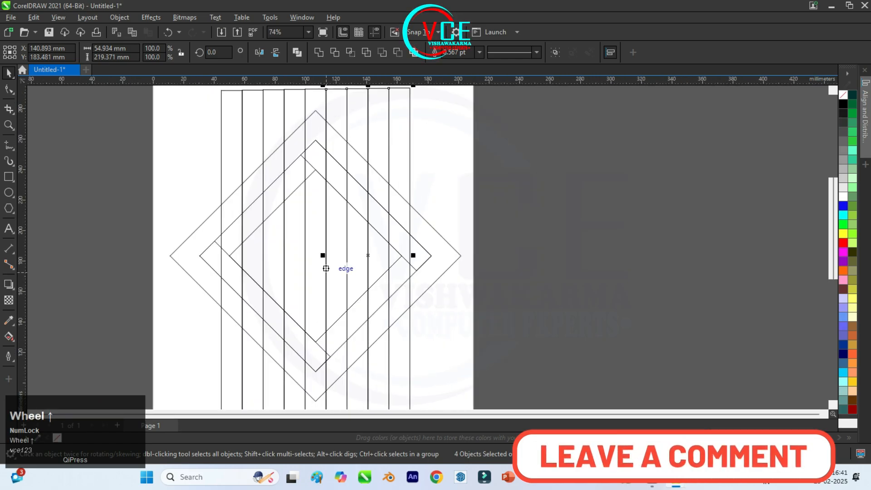
scroll(314, 255, up, 1)
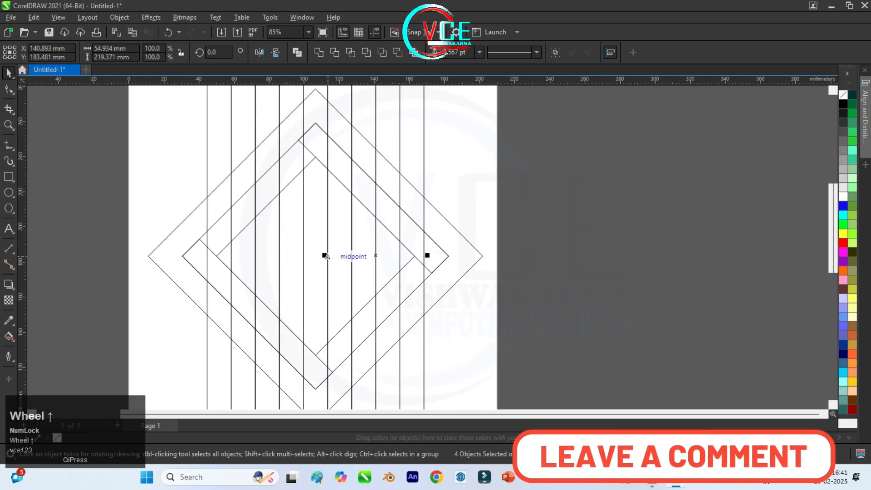
Rotate a copy of the nine vertical strips by 90 degrees to form a crossing grid over the diamond.
scroll(327, 256, down, 3)
drag(261, 94, 431, 347)
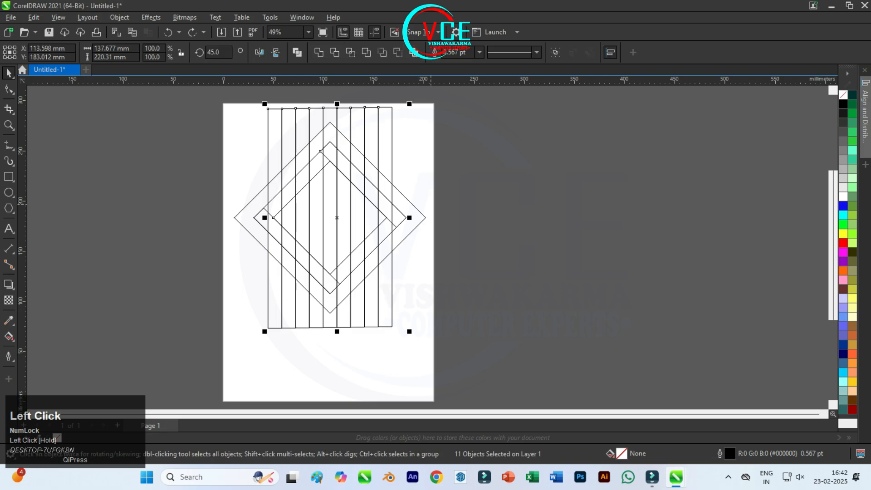
click(391, 136)
drag(413, 102, 473, 282)
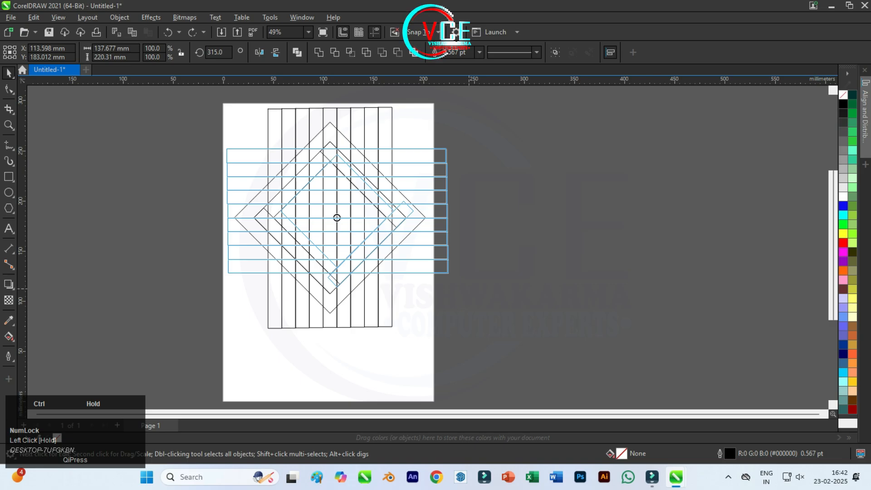
Use Smart Fill to colour red the three stacked cells just right of the centre column, starting below the inner diamond's upper-right edge.
key(F10)
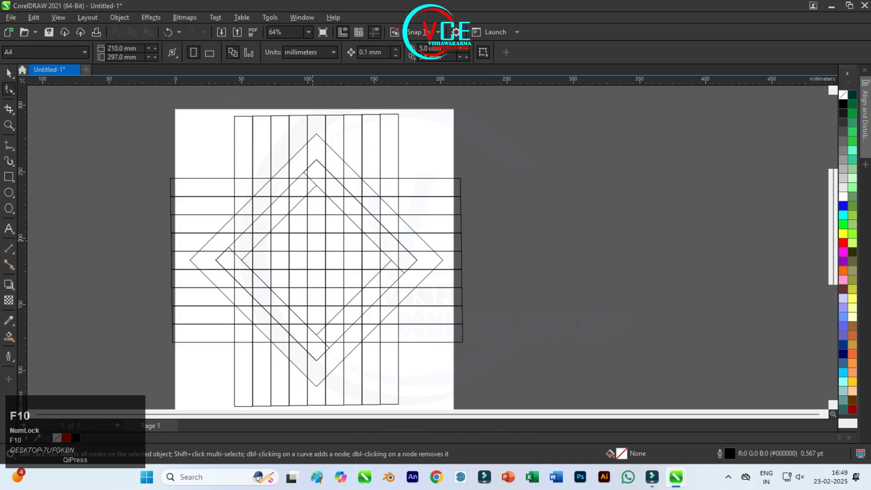
scroll(342, 154, up, 4)
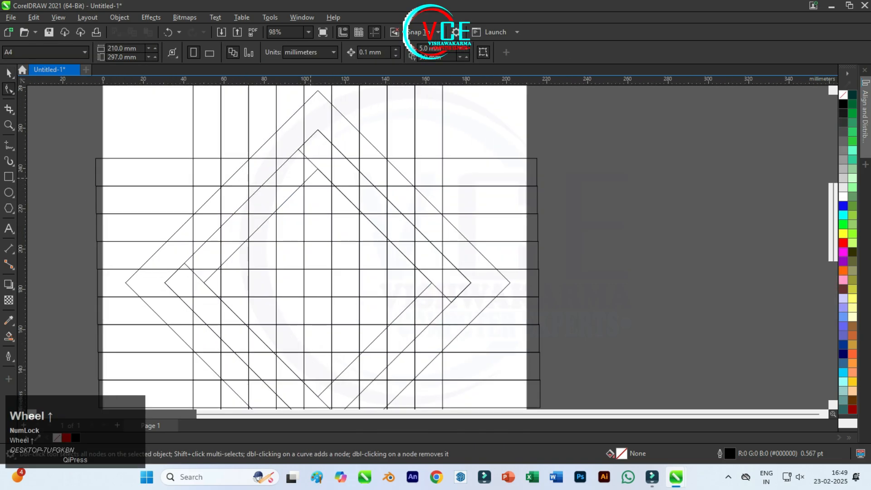
click(9, 335)
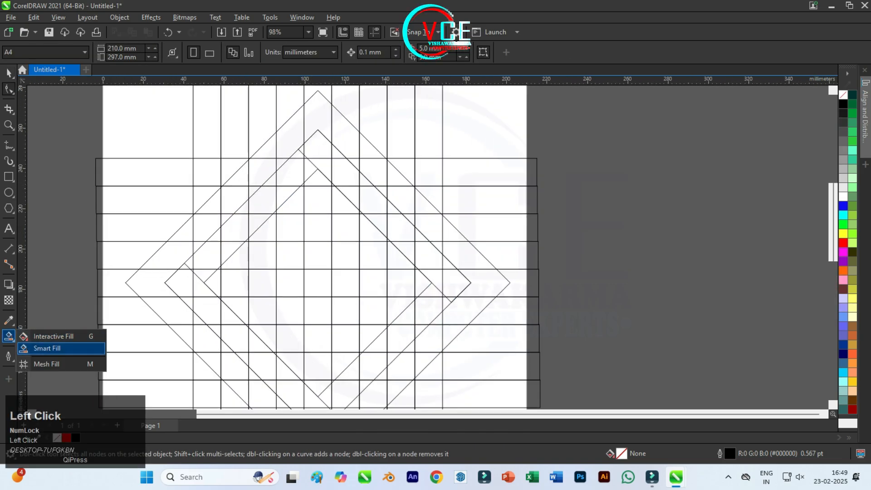
click(37, 348)
scroll(334, 220, up, 2)
click(344, 196)
click(351, 232)
scroll(352, 231, down, 3)
scroll(351, 231, up, 2)
click(359, 212)
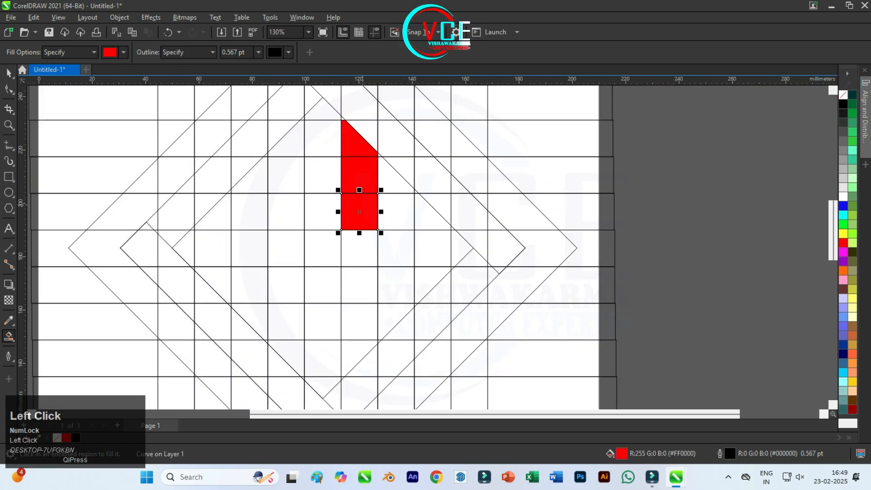
Fill red the two cells left of that column's lowest cell and the cell above the outer one, forming a U shape.
click(322, 213)
click(288, 214)
click(290, 168)
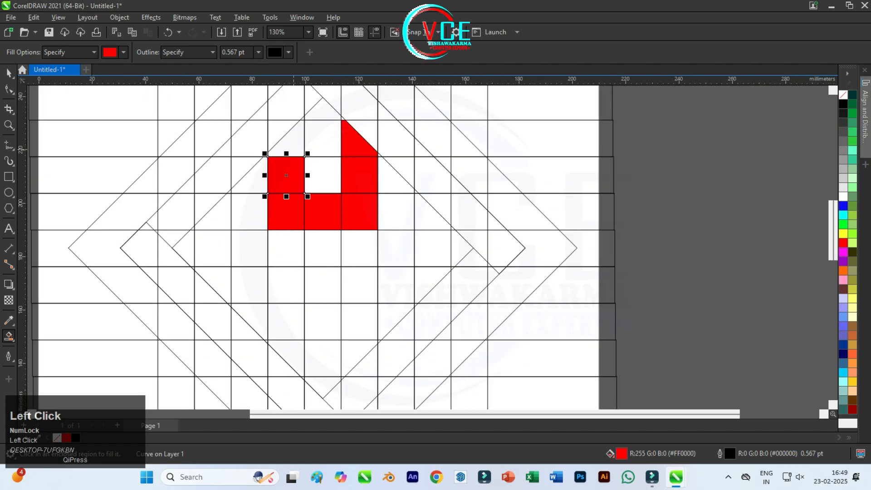
Fill red the row running left from the top of the U to the outer diamond's edge, including the small leftover pieces.
click(286, 138)
click(249, 138)
click(237, 126)
click(216, 136)
scroll(220, 136, up, 2)
click(232, 154)
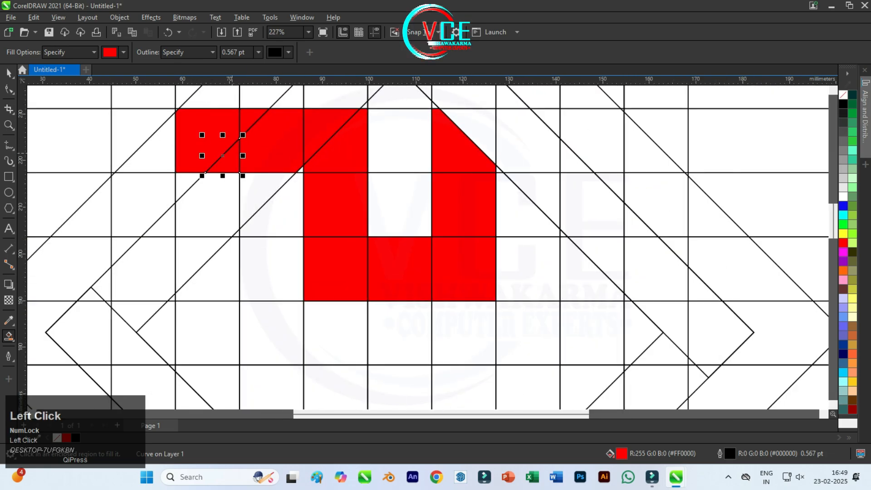
scroll(295, 169, up, 3)
click(294, 169)
scroll(399, 192, down, 3)
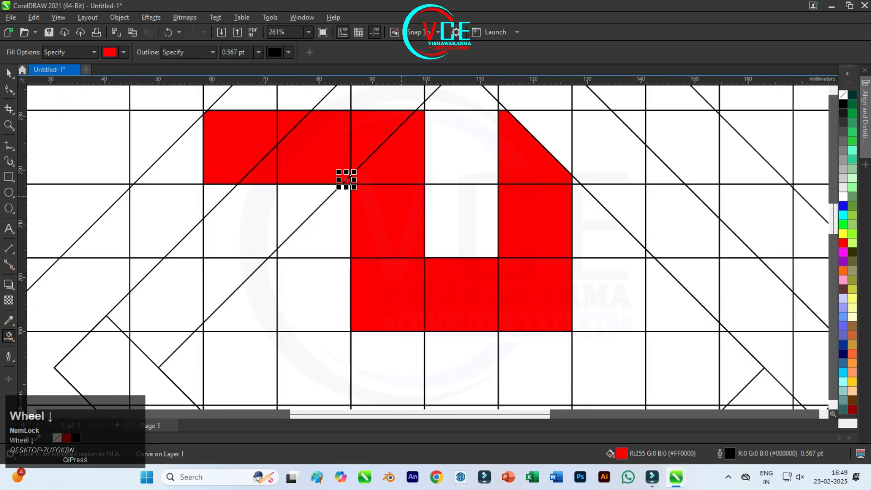
click(213, 168)
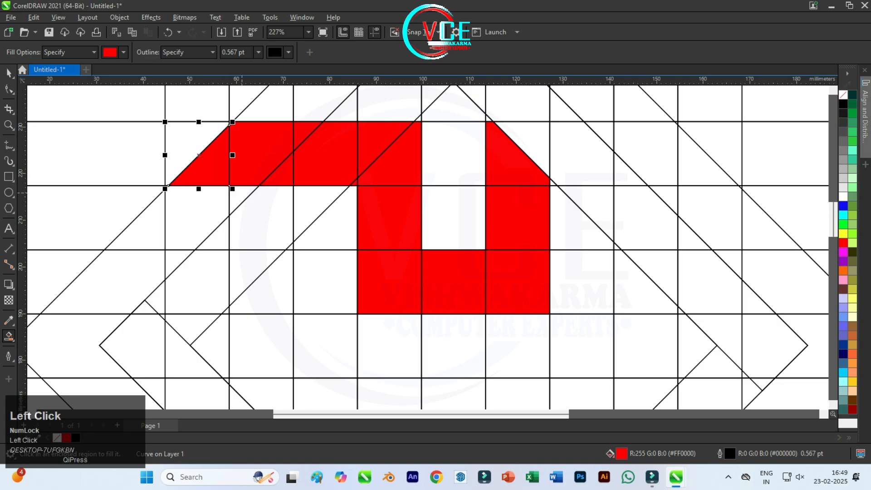
Fill red the outer diamond's upper-left band from the filled row down to just above its left corner.
click(238, 192)
click(199, 217)
click(145, 226)
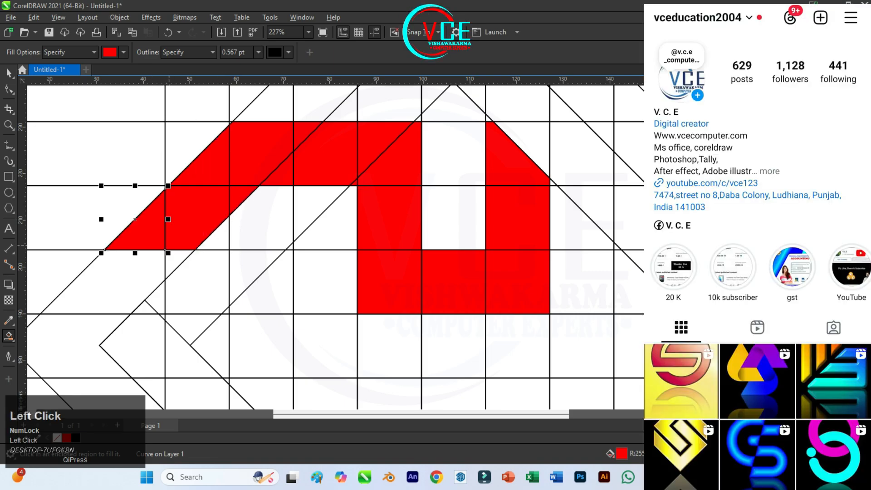
click(175, 261)
click(104, 281)
Fill red the outer diamond's left corner and the lower-left cells up to the first vertical grid line, including the small triangle.
scroll(239, 213, down, 2)
scroll(157, 316, up, 3)
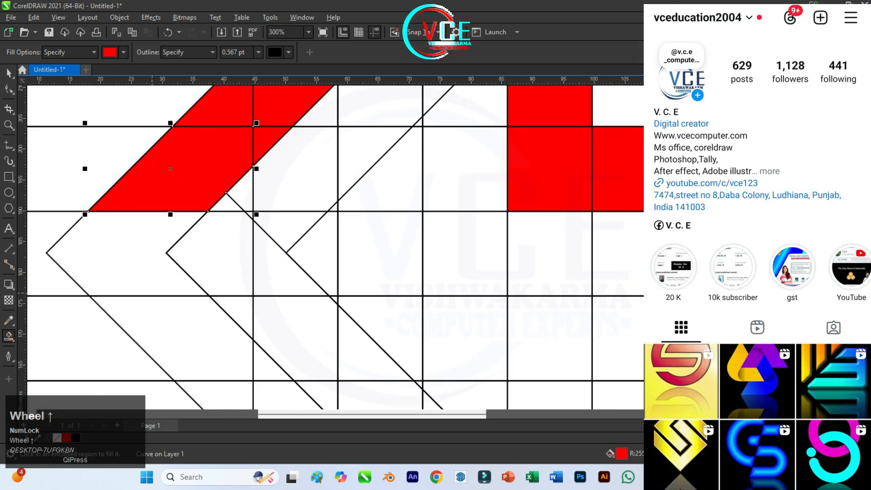
click(118, 253)
click(195, 340)
scroll(204, 261, down, 2)
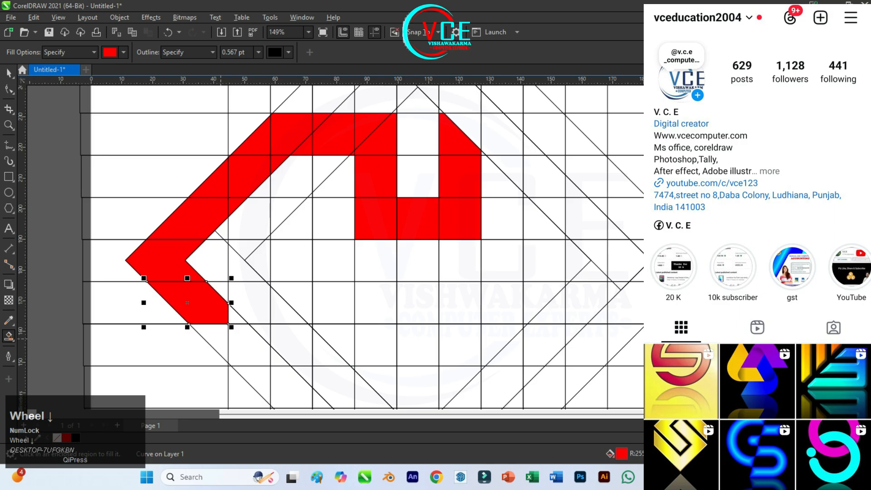
click(221, 339)
scroll(227, 354, up, 8)
scroll(209, 311, down, 4)
click(210, 226)
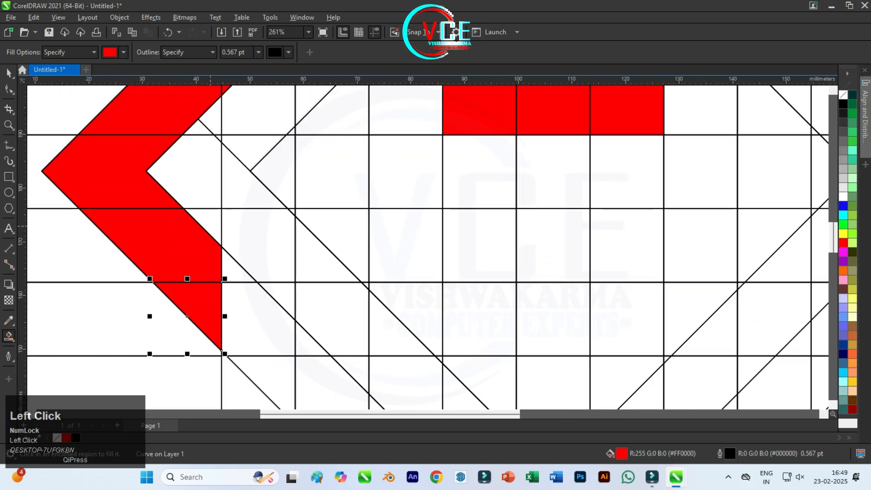
scroll(204, 227, down, 3)
scroll(173, 241, up, 2)
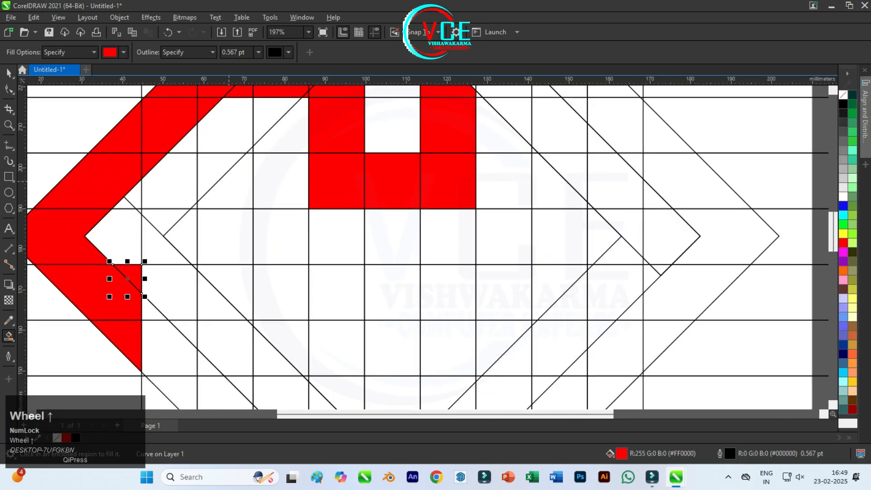
Fill red the upper pieces of the second grid column, from the inner diamond's upper-left edge downward.
click(236, 192)
click(225, 236)
click(233, 285)
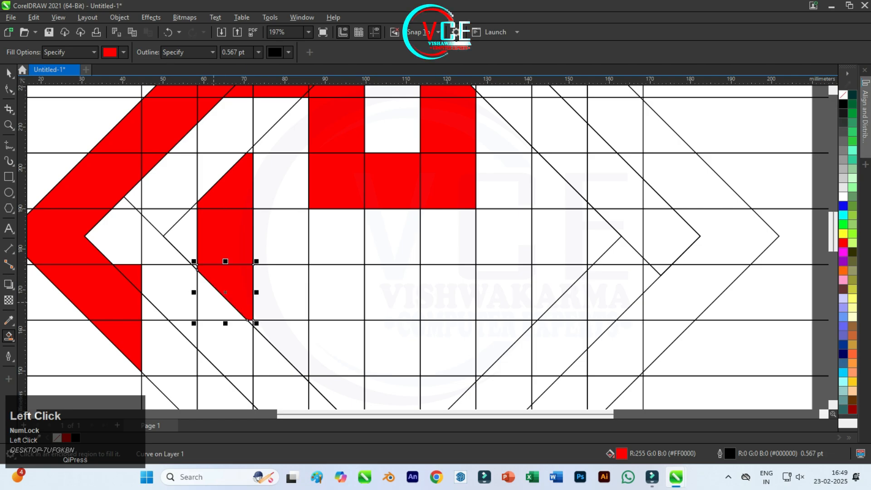
click(212, 304)
scroll(262, 264, down, 4)
click(245, 316)
Fill red the remaining triangles and sliver in the lower part of that vertical bar.
scroll(247, 340, up, 5)
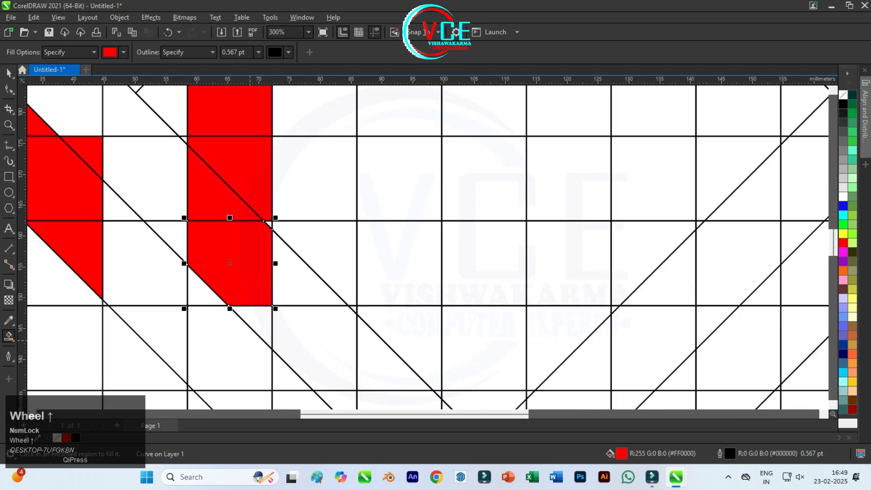
click(259, 320)
click(202, 291)
scroll(260, 243, up, 6)
click(282, 200)
scroll(274, 145, down, 1)
scroll(277, 196, down, 6)
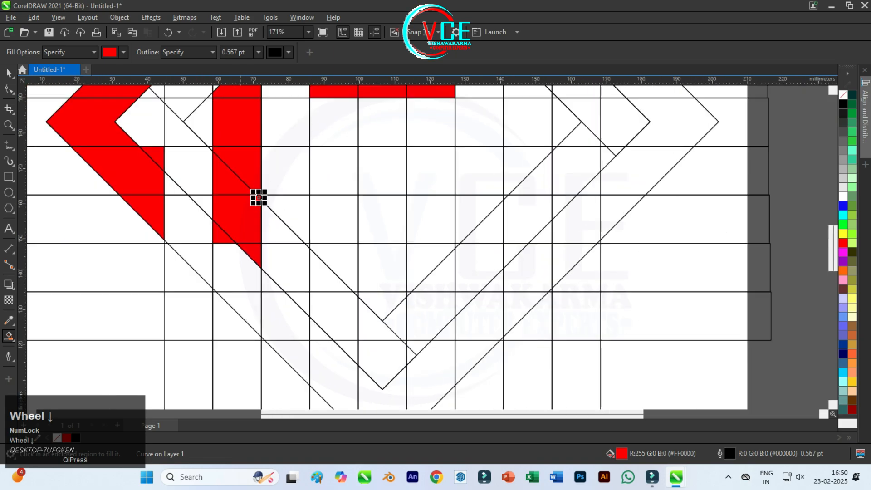
Continue the red fill from the vertical bar's foot into the outer diamond's lower-left band, across the next grid column.
click(236, 268)
click(247, 306)
scroll(285, 330, up, 4)
click(290, 303)
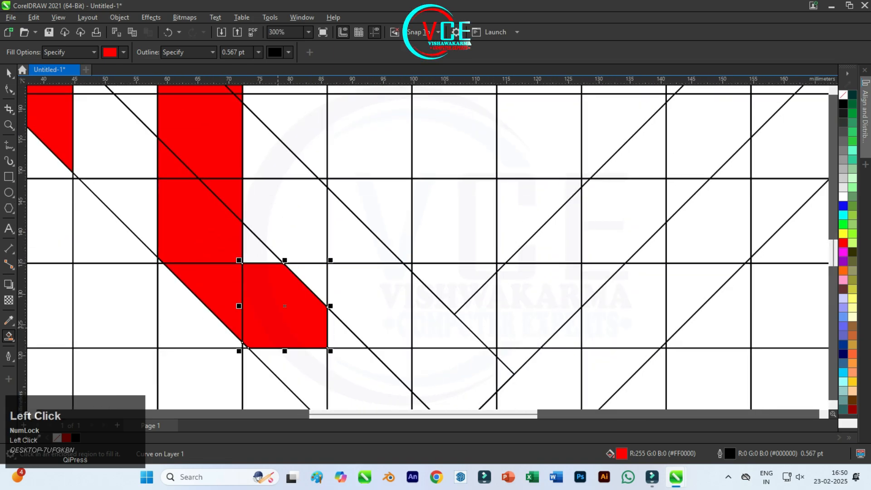
click(300, 368)
click(253, 253)
Fill red the rest of the lower-left band and the outer diamond's bottom corner.
scroll(236, 236, down, 5)
scroll(158, 117, up, 5)
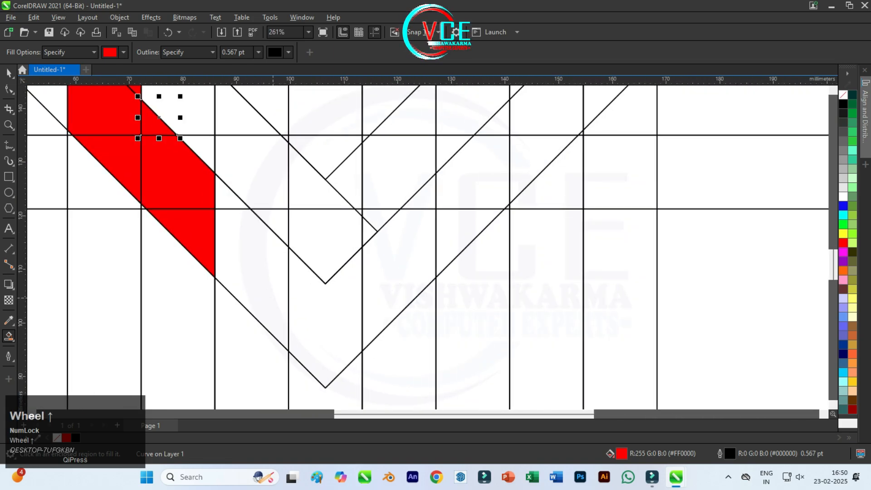
click(260, 269)
click(227, 197)
click(333, 317)
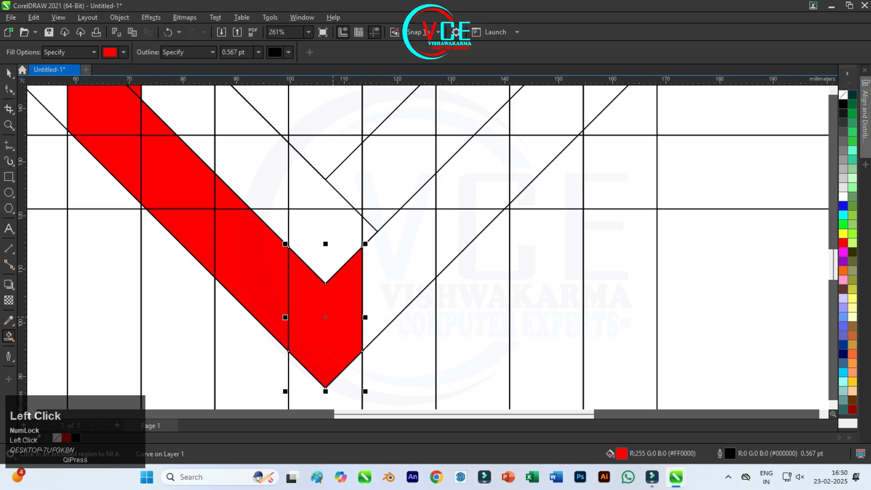
Fill red the pieces right of the bottom corner up to the lowest horizontal grid line, including the end triangle.
click(385, 262)
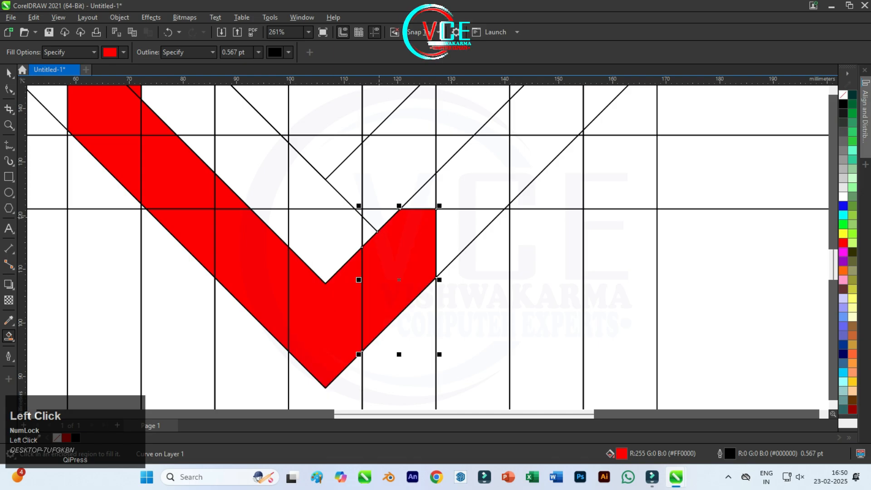
click(379, 217)
click(367, 231)
scroll(368, 232, down, 5)
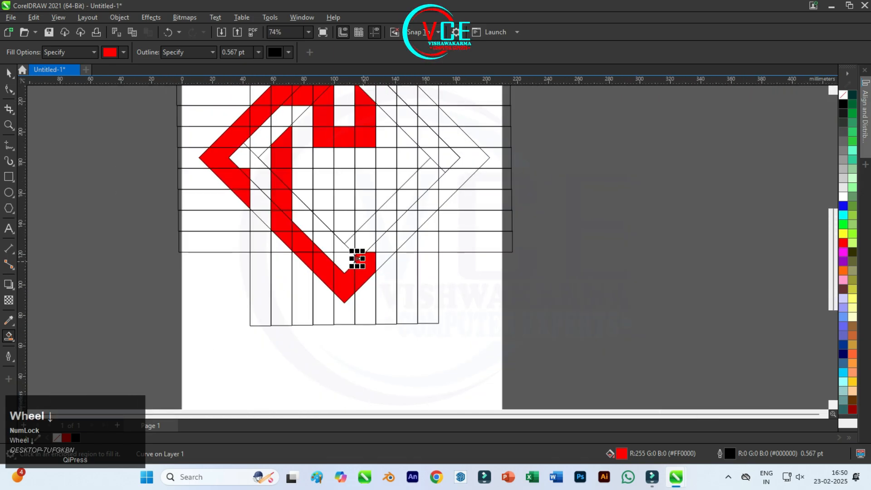
scroll(378, 258, up, 1)
click(381, 257)
scroll(378, 253, down, 2)
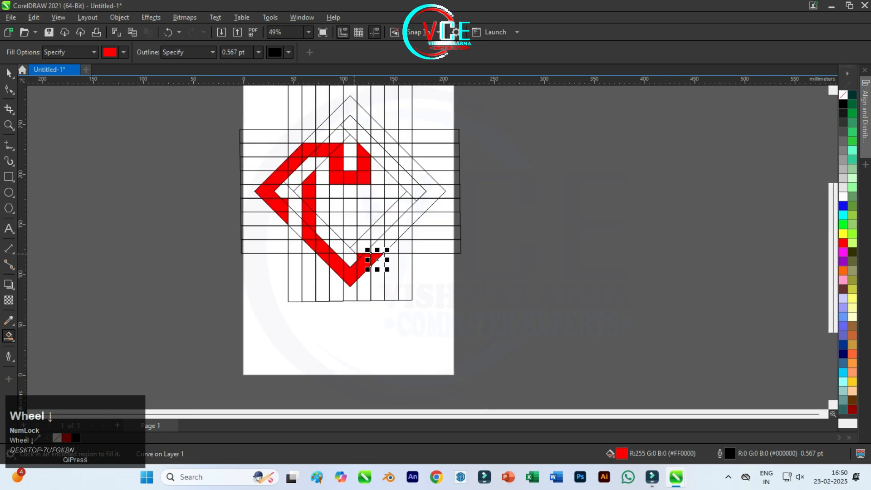
Fill red the outer diamond's upper-left band above the highest horizontal grid line, including the small triangles beside it and the top corner.
scroll(399, 166, up, 4)
scroll(353, 183, down, 3)
scroll(327, 116, up, 5)
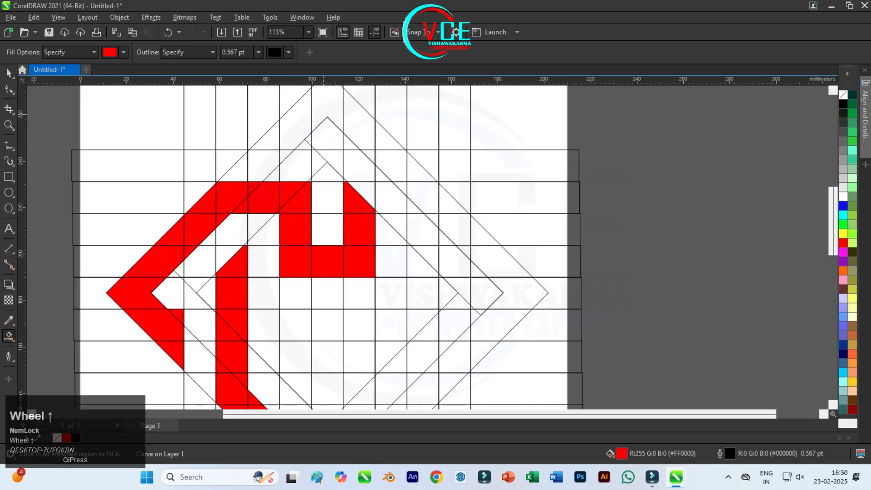
scroll(313, 120, up, 3)
click(303, 169)
click(295, 179)
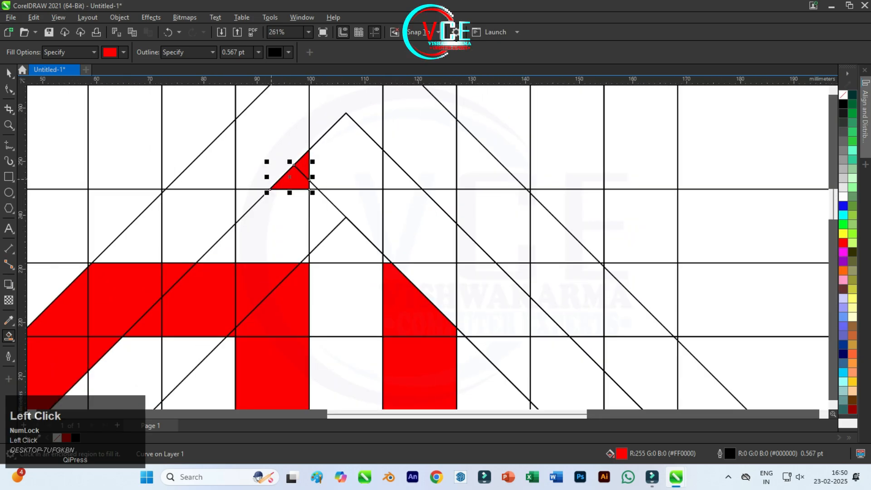
click(281, 127)
click(213, 163)
scroll(316, 168, down, 3)
click(330, 119)
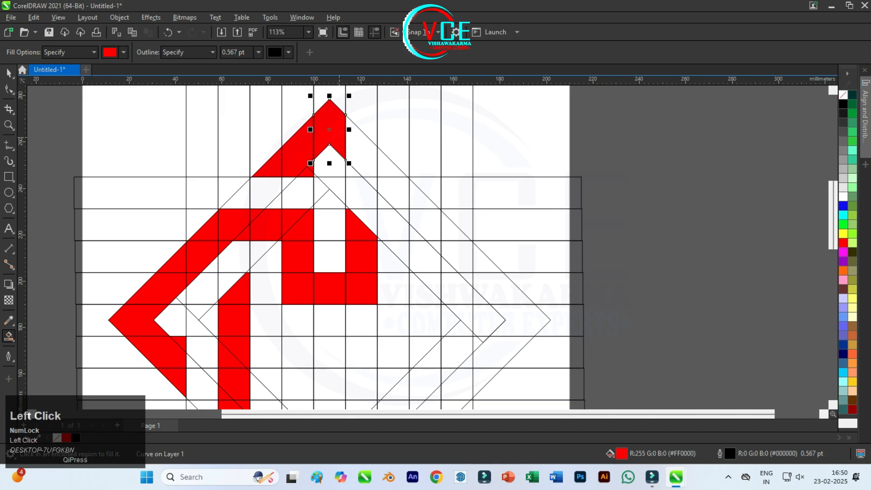
Continue the red fill from the top corner down the outer diamond's upper-right band, across the next three grid columns.
click(361, 150)
click(388, 167)
click(373, 183)
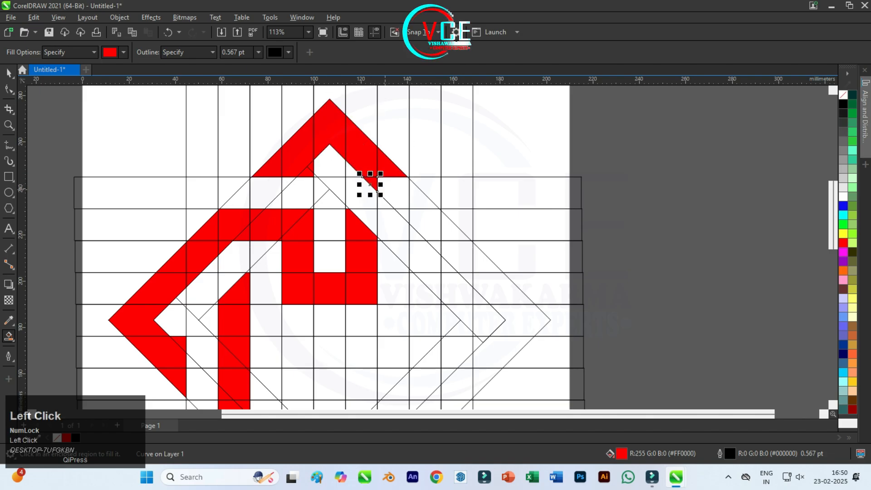
click(394, 193)
click(427, 203)
click(404, 214)
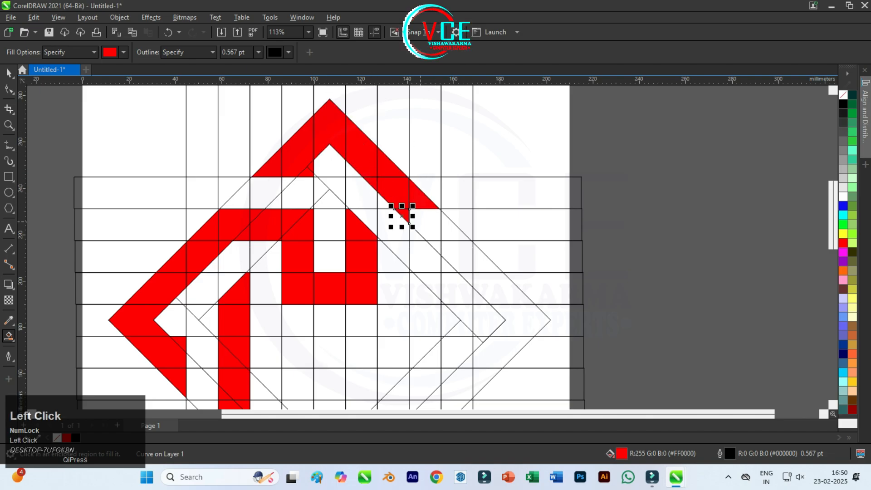
click(423, 222)
Fill red the vertical bar descending from the upper-right band, down to its slanted foot on the inner square's edge.
scroll(418, 193, down, 1)
scroll(433, 238, up, 1)
scroll(433, 238, up, 1)
click(410, 183)
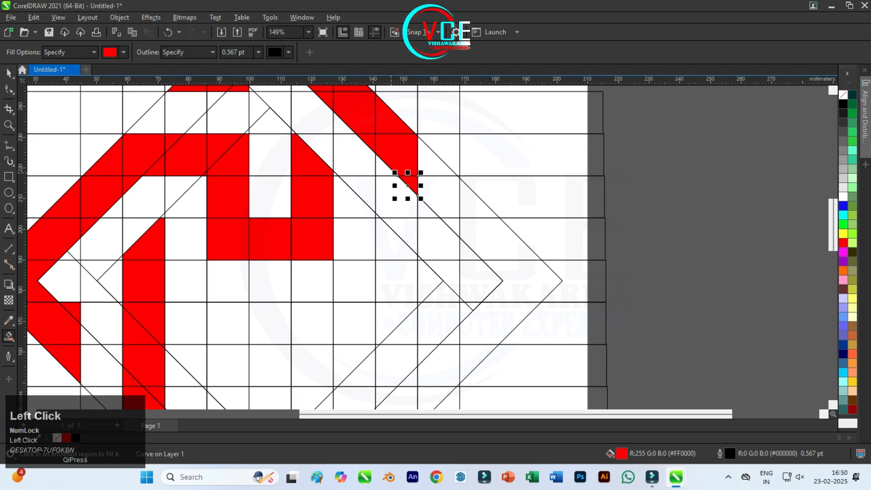
click(382, 168)
click(394, 195)
click(403, 228)
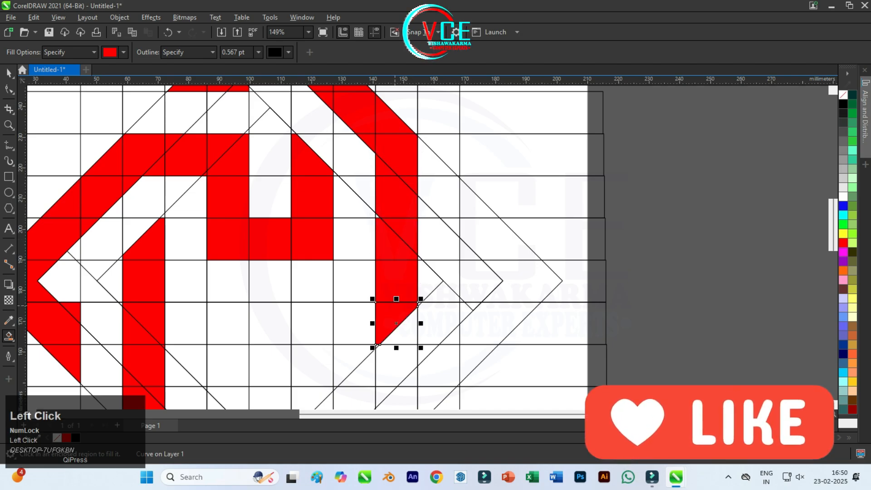
Fill red the left leg of the lower central shape and the middle cell of its crossbar.
scroll(403, 344, up, 1)
scroll(390, 322, up, 1)
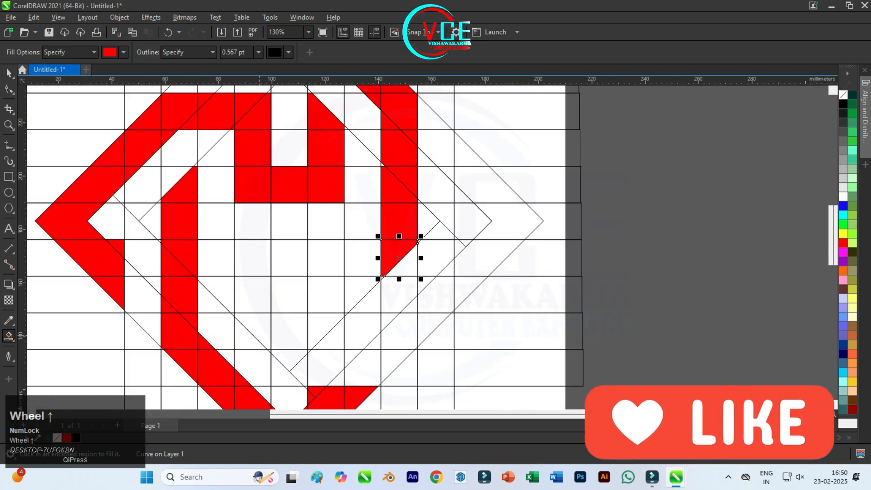
click(252, 331)
click(253, 293)
click(253, 258)
click(290, 258)
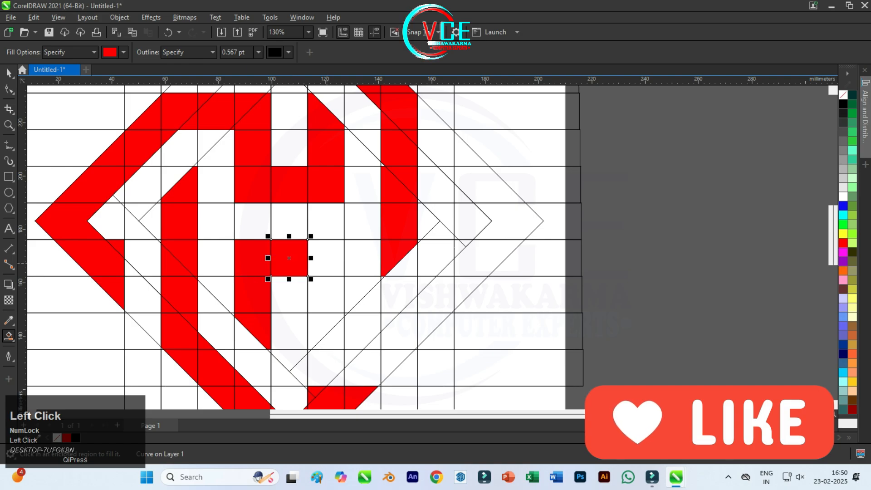
Fill red the right leg of the lower central shape and extend its foot two grid columns to the right.
click(325, 257)
click(325, 293)
click(326, 331)
click(362, 331)
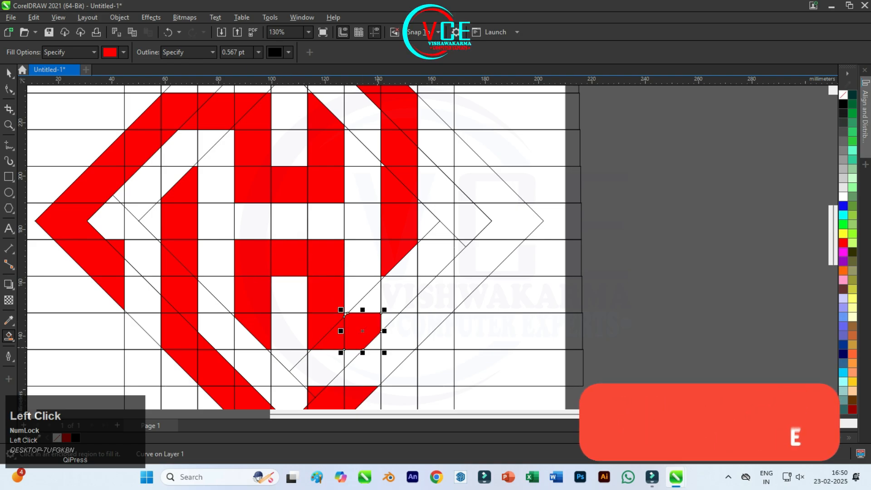
click(390, 319)
click(404, 334)
Fill red the tiny gap in the foot and the outer diamond's lower-right band up to the row below the right corner.
scroll(368, 320, up, 14)
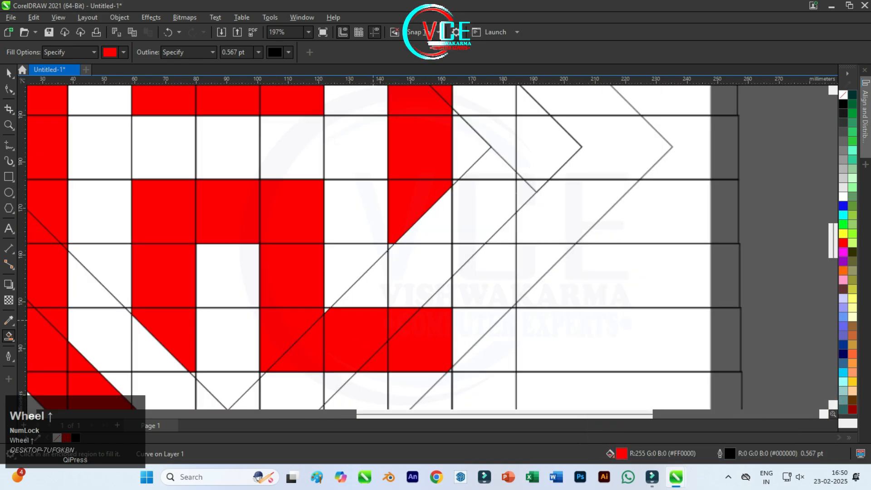
scroll(266, 295, down, 11)
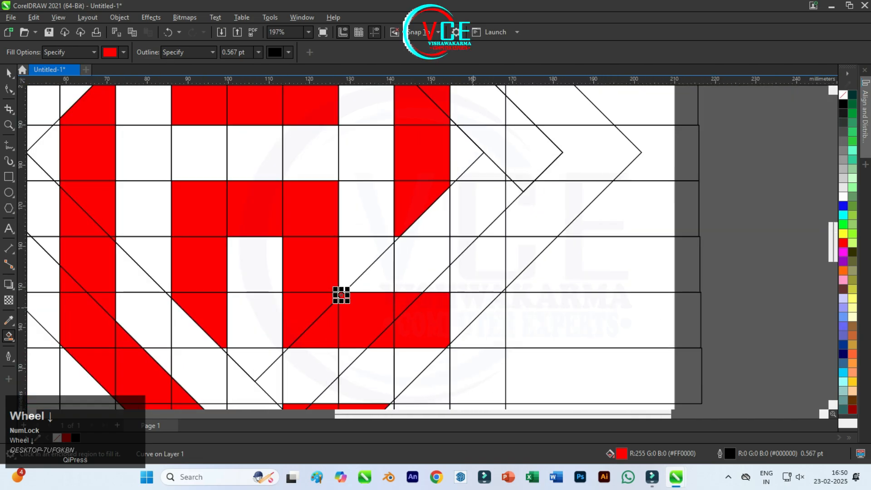
click(467, 313)
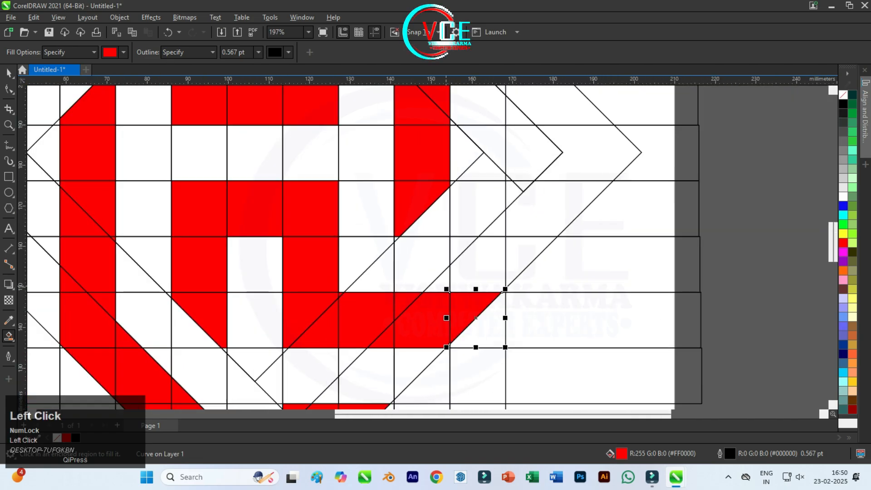
click(441, 285)
click(481, 263)
click(519, 250)
click(499, 229)
click(544, 217)
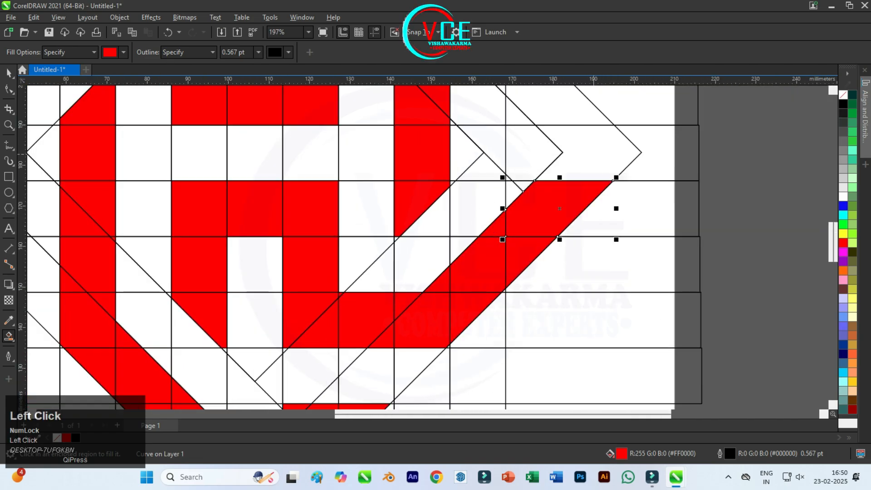
Fill red the outer diamond's right corner and the pieces above it, ending at the last vertical grid line.
click(599, 151)
scroll(598, 152, down, 8)
scroll(582, 224, up, 8)
click(544, 173)
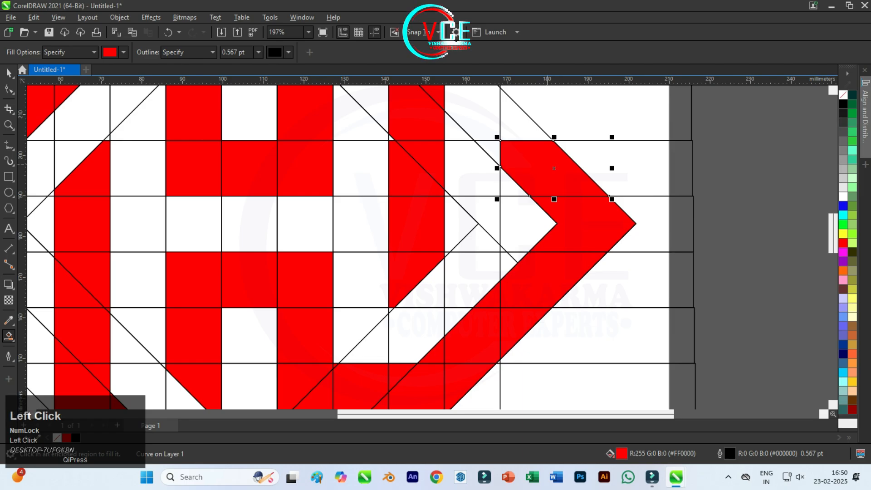
click(517, 118)
click(508, 188)
scroll(478, 229, down, 3)
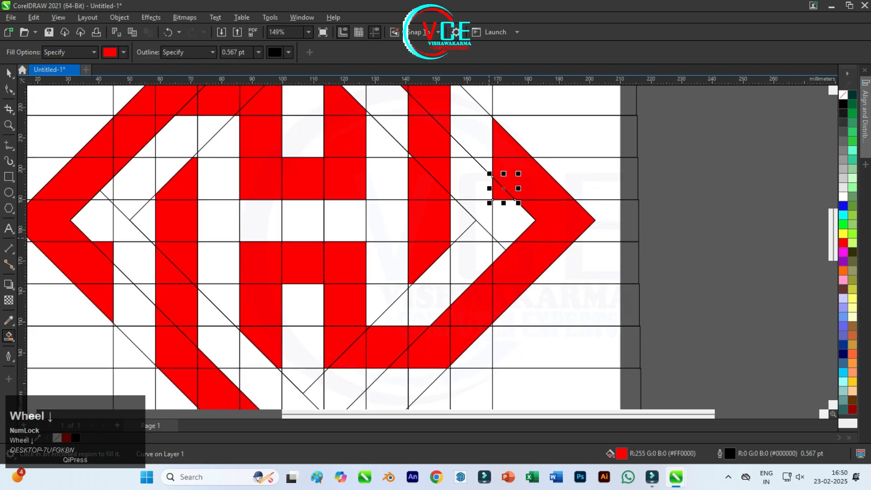
Fill red the tiny missed triangle on the left edge of the right-hand vertical bar.
scroll(496, 205, up, 4)
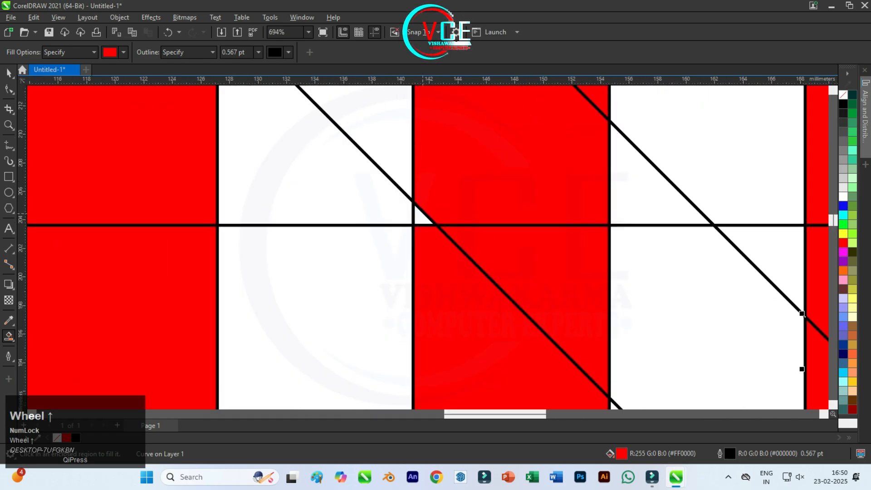
scroll(356, 161, up, 3)
scroll(355, 213, down, 6)
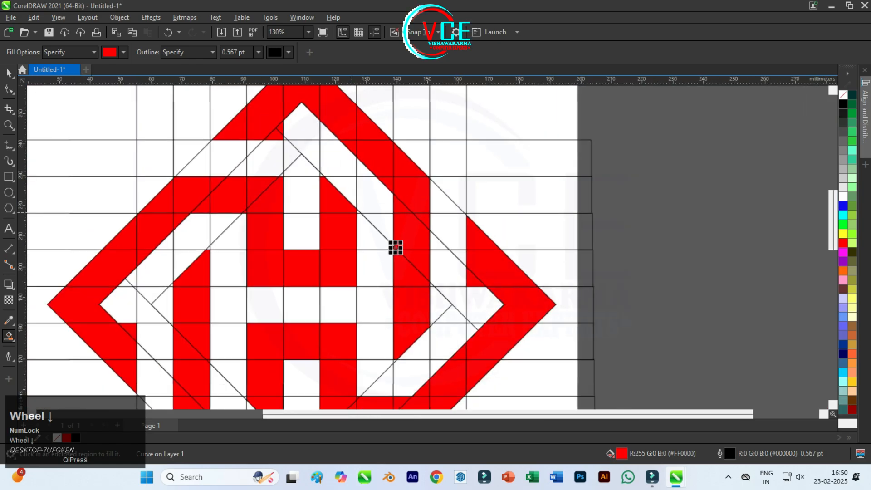
Inspect the whole filled logo at close range for unfilled cells and gaps.
scroll(401, 115, up, 4)
scroll(402, 115, down, 1)
scroll(391, 348, down, 2)
scroll(404, 307, up, 3)
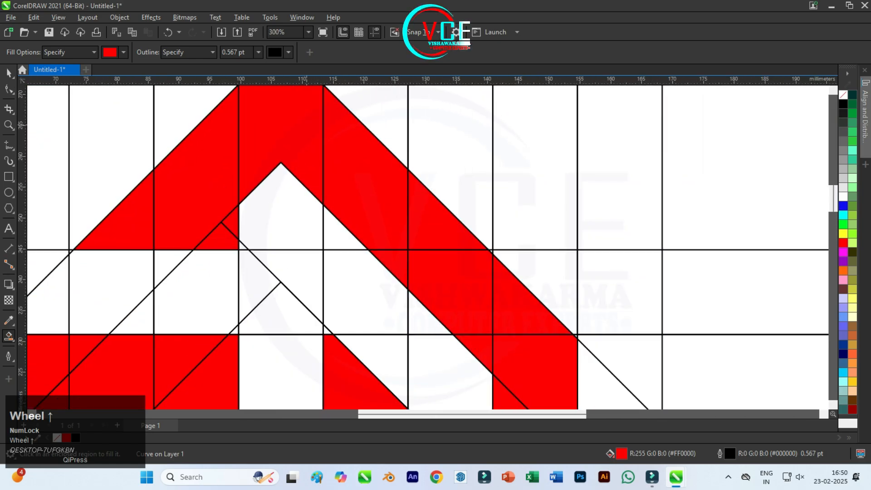
scroll(371, 256, down, 5)
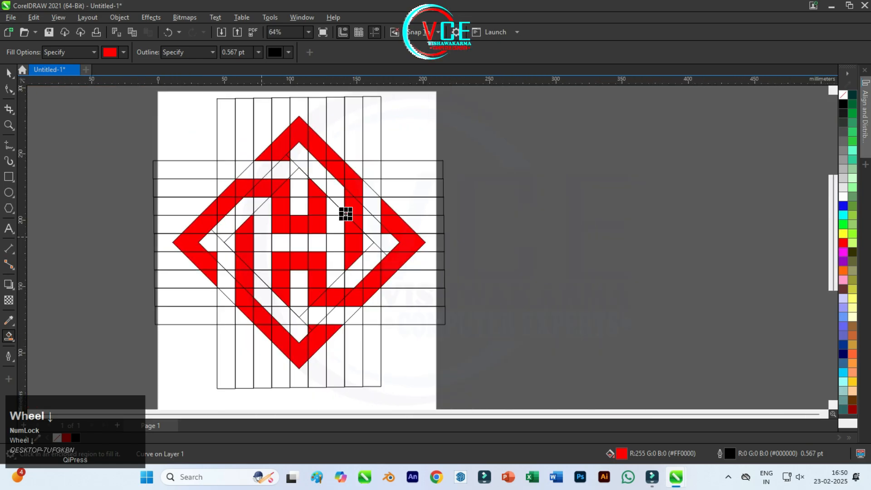
scroll(484, 175, up, 3)
scroll(370, 203, down, 3)
scroll(370, 203, up, 2)
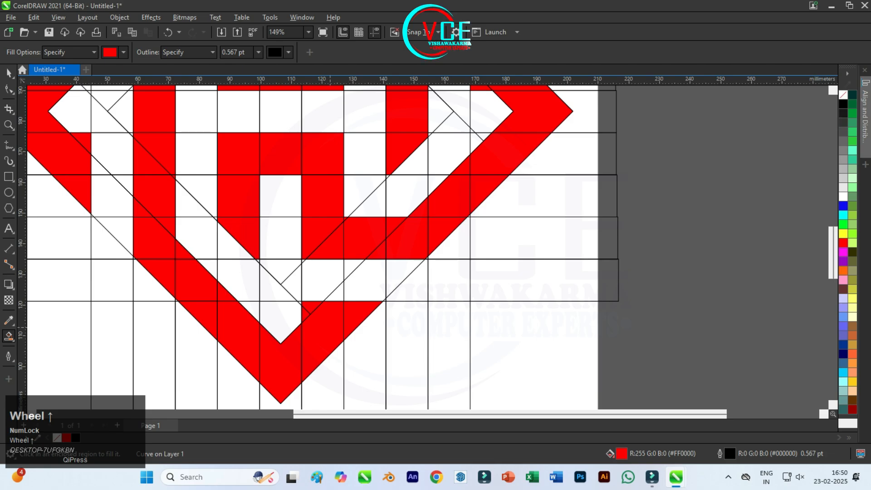
scroll(377, 117, down, 1)
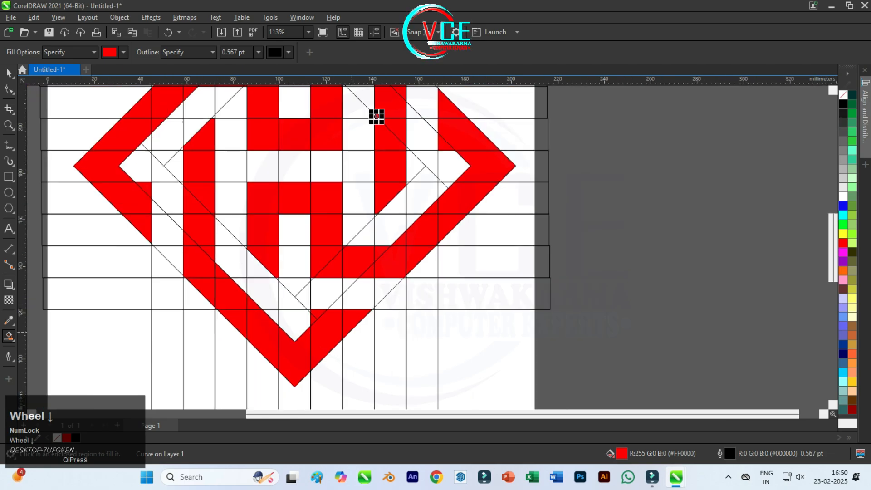
scroll(377, 116, down, 1)
scroll(375, 140, down, 1)
scroll(371, 163, up, 1)
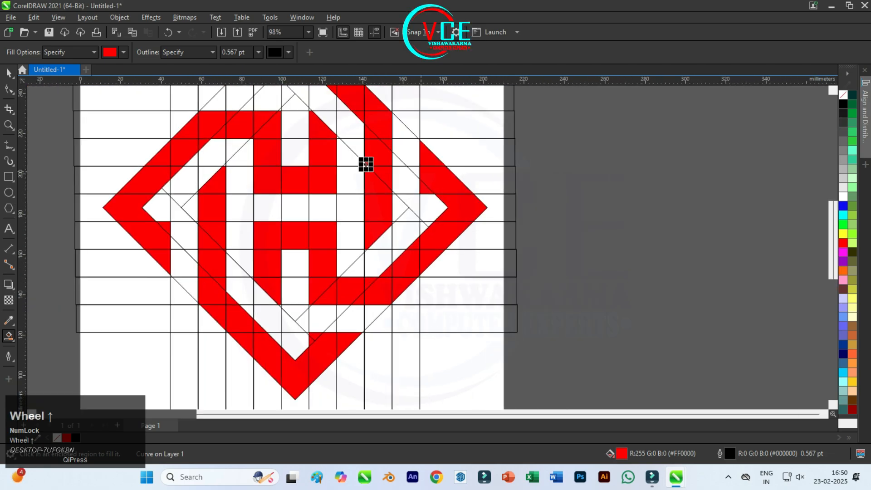
scroll(366, 164, down, 2)
scroll(385, 208, up, 2)
scroll(379, 202, down, 2)
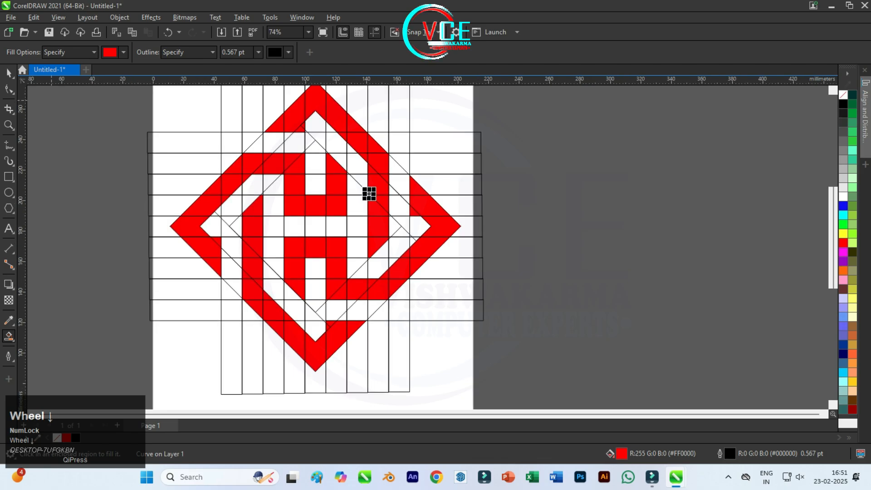
Delete the groups of horizontal and vertical grid strips.
click(369, 194)
click(369, 194)
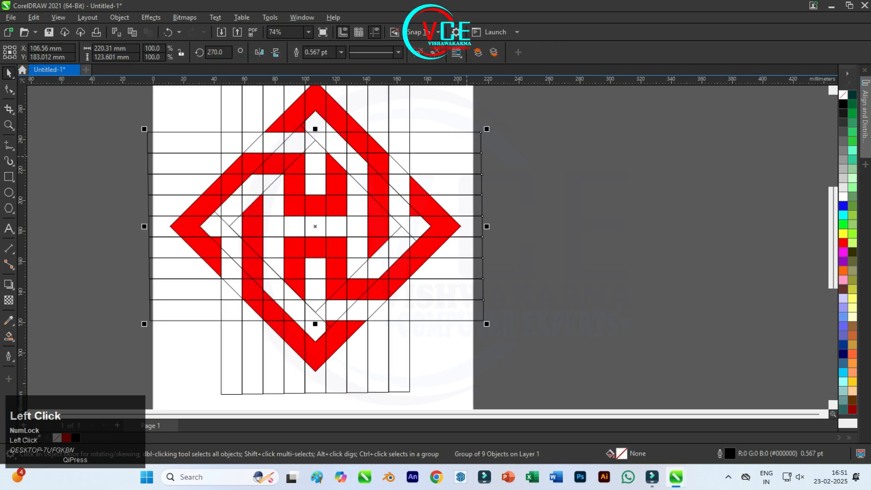
key(Delete)
click(409, 125)
key(Delete)
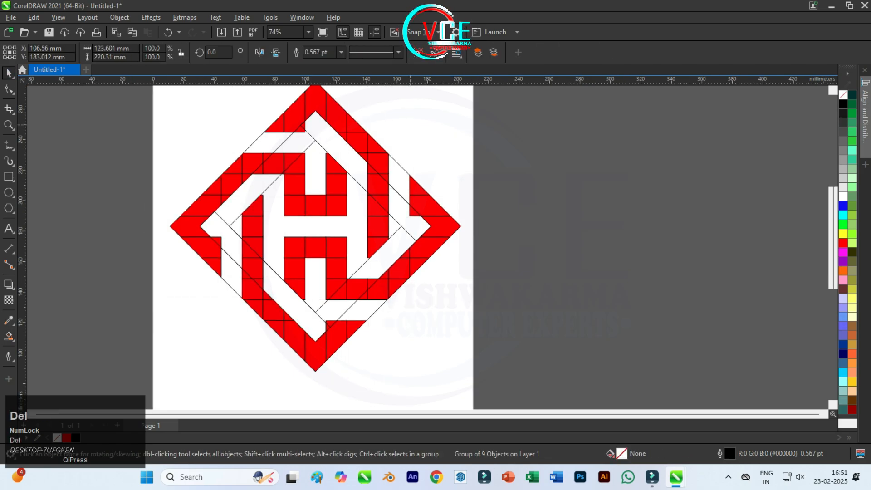
Delete all the rotated guide squares and their leftover lines, leaving only the red filled pieces.
click(399, 165)
key(Delete)
click(397, 191)
click(399, 195)
key(Delete)
click(398, 196)
key(Delete)
click(399, 190)
key(Delete)
click(294, 292)
key(Delete)
Select all the red pieces of the logo and weld them into a single curve.
scroll(308, 284, down, 1)
drag(182, 94, 483, 399)
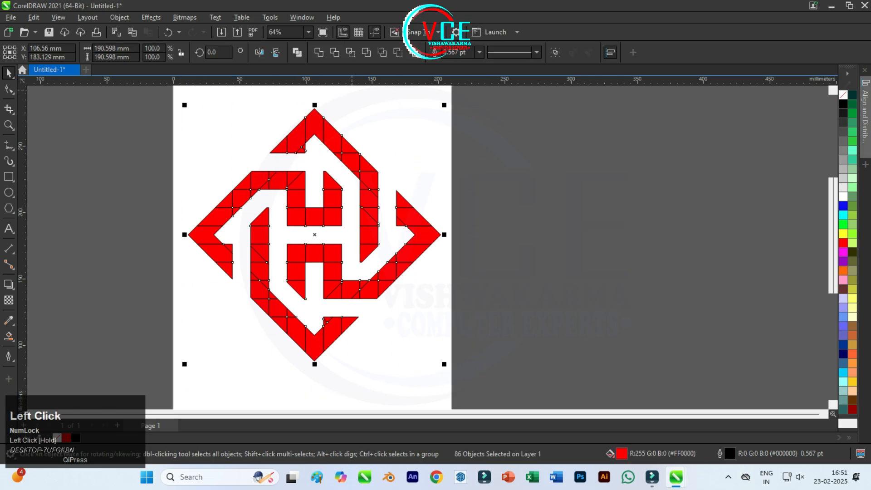
click(319, 52)
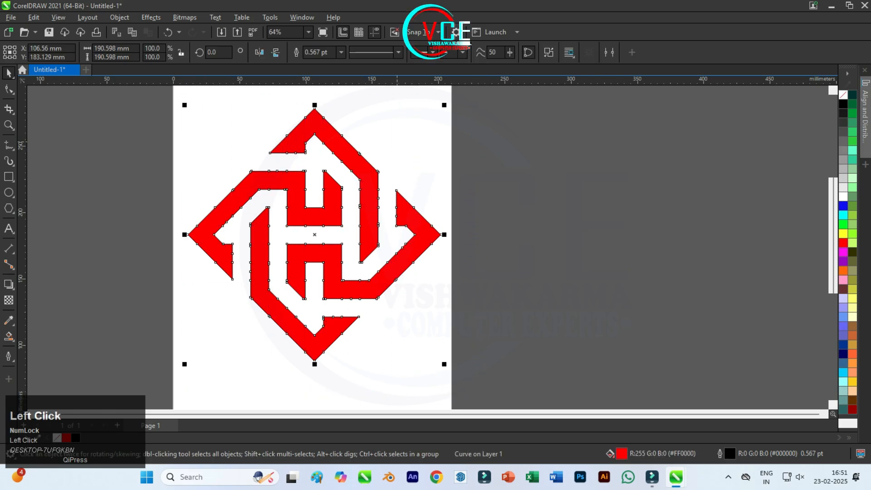
Select every node of the welded logo with the Shape tool and reduce the nodes.
click(8, 88)
drag(181, 93, 445, 399)
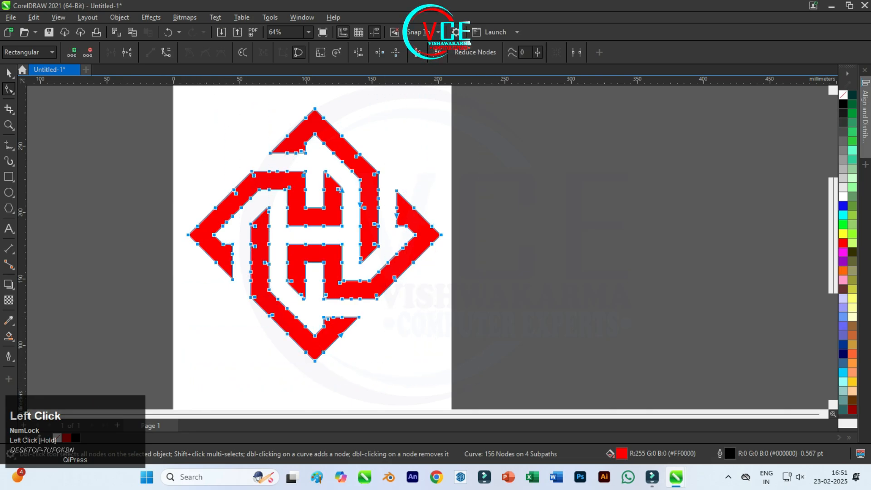
click(474, 52)
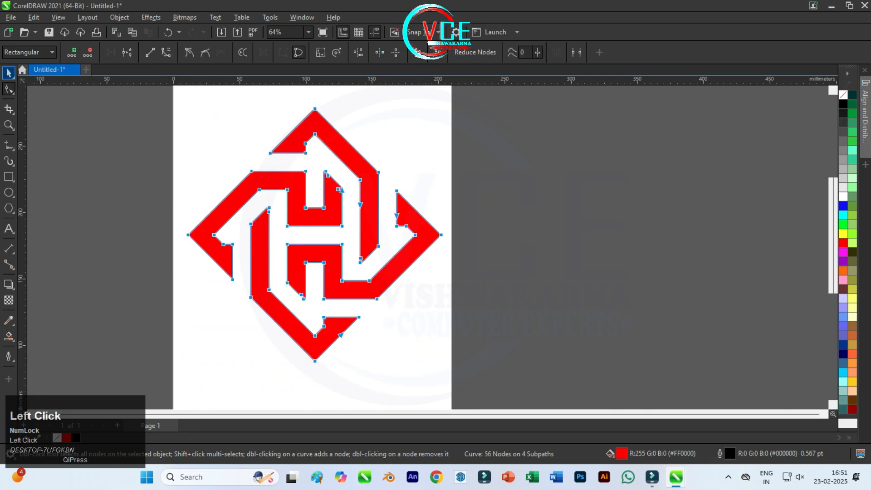
click(11, 76)
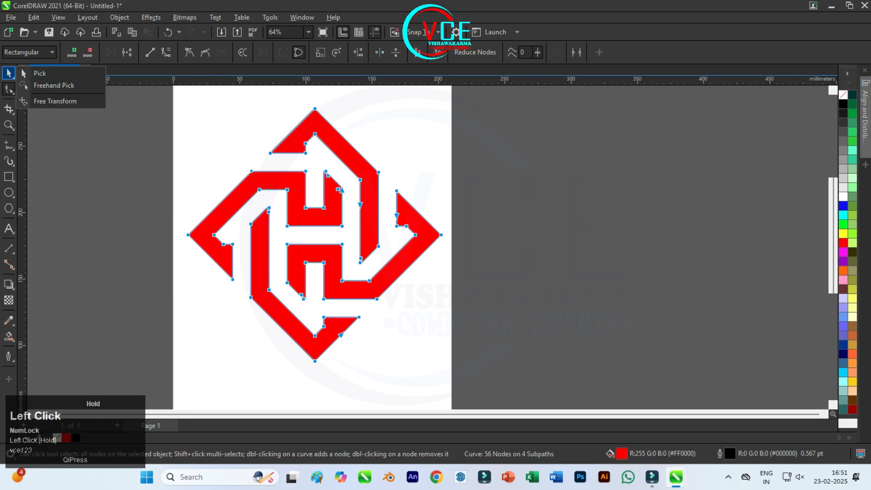
click(265, 333)
Break the welded logo curve apart into separate pieces and select the top piece.
scroll(235, 356, up, 2)
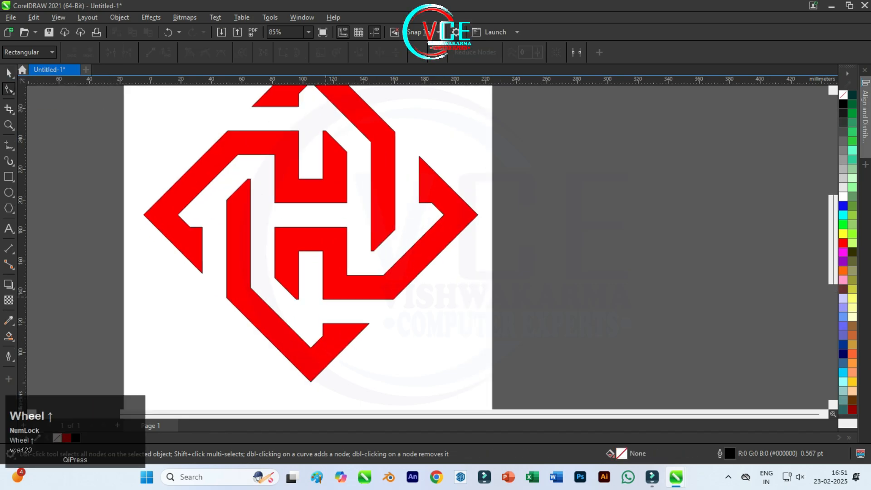
scroll(234, 356, down, 3)
scroll(318, 167, up, 1)
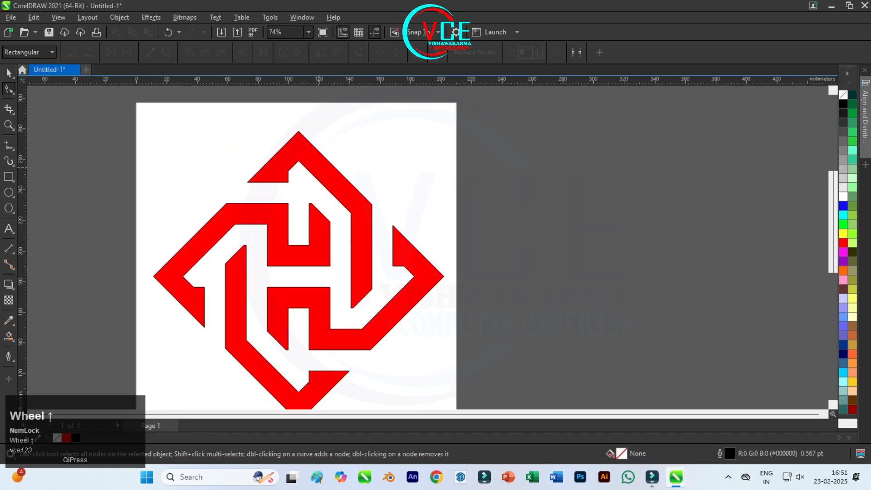
click(9, 73)
click(335, 159)
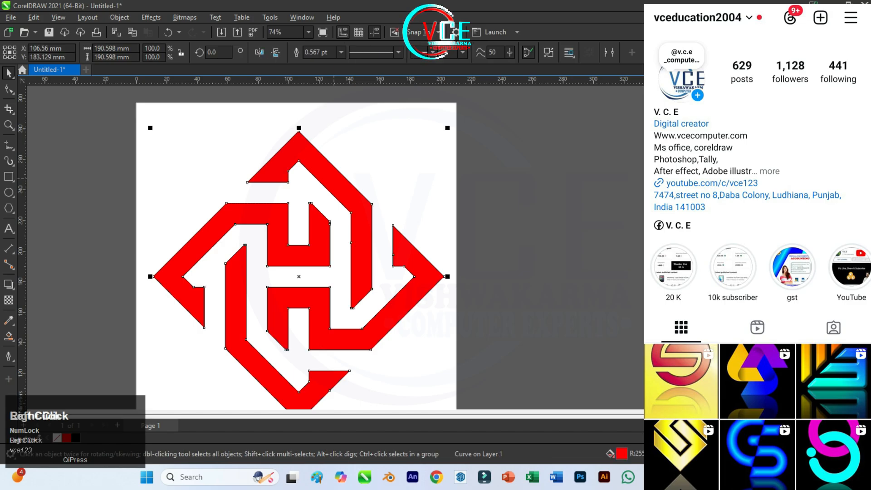
right_click(336, 158)
click(363, 175)
click(375, 133)
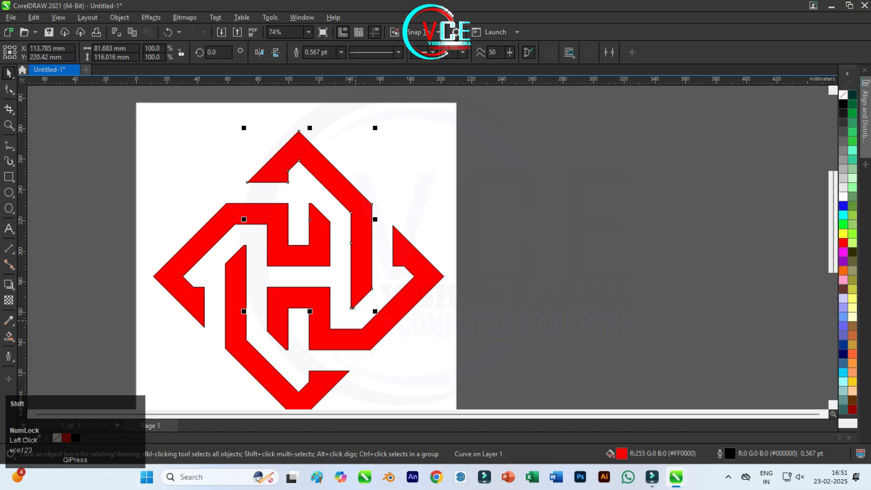
Weld the top and bottom pieces of the logo into one curve and fill it blue.
shift+click(330, 390)
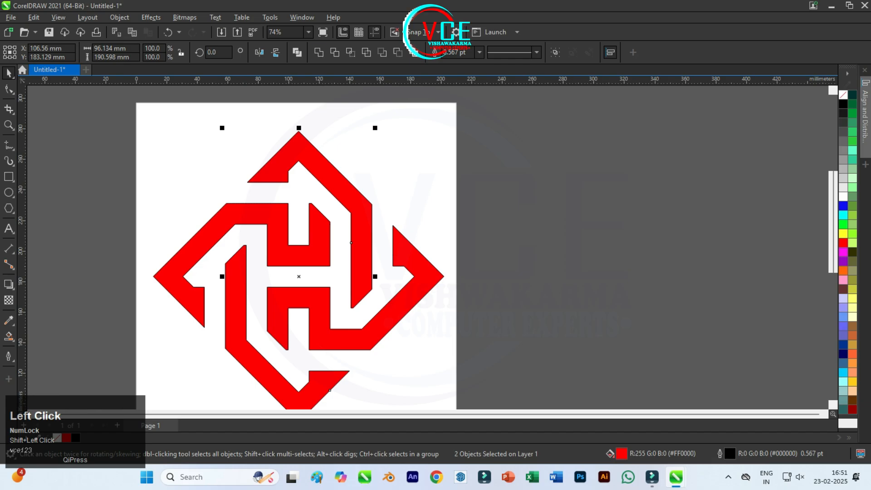
click(318, 52)
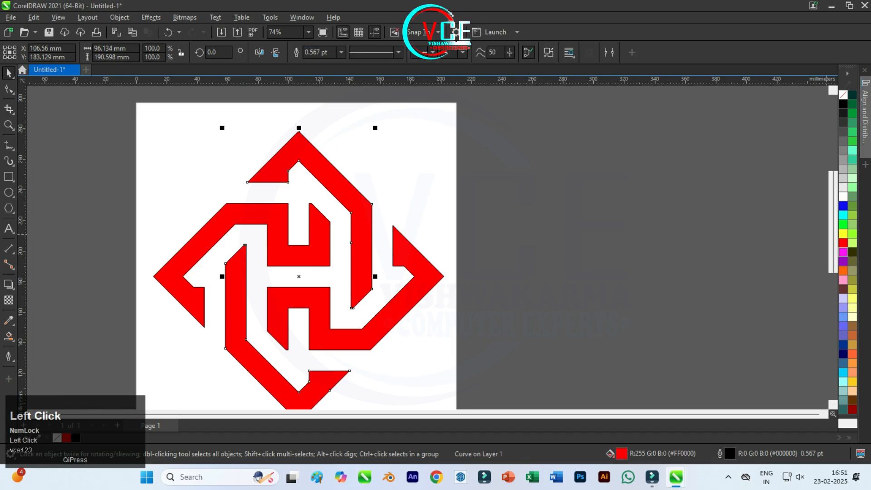
click(843, 206)
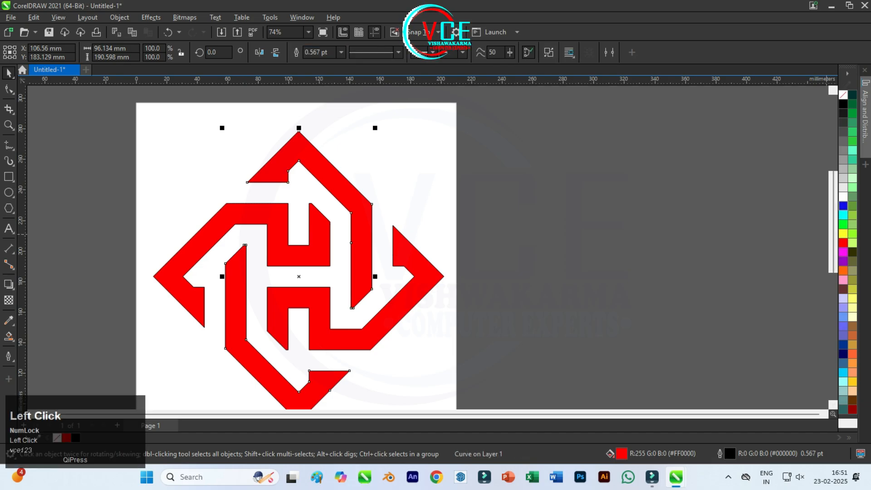
click(545, 250)
Select the two remaining red pieces and combine them into a single curve.
click(427, 270)
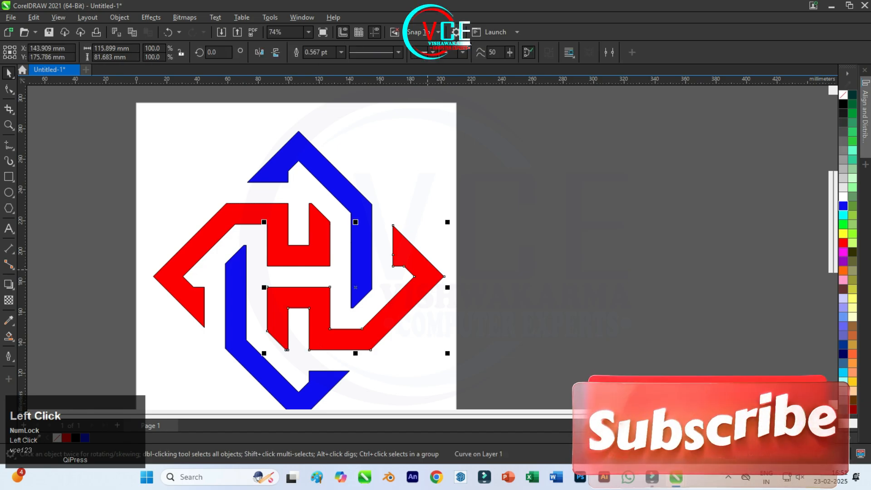
shift+click(218, 236)
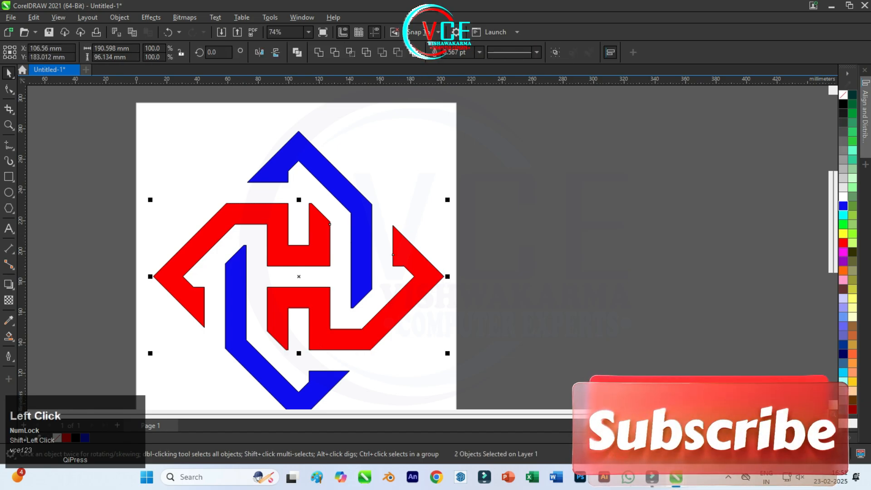
key(ctrl+l)
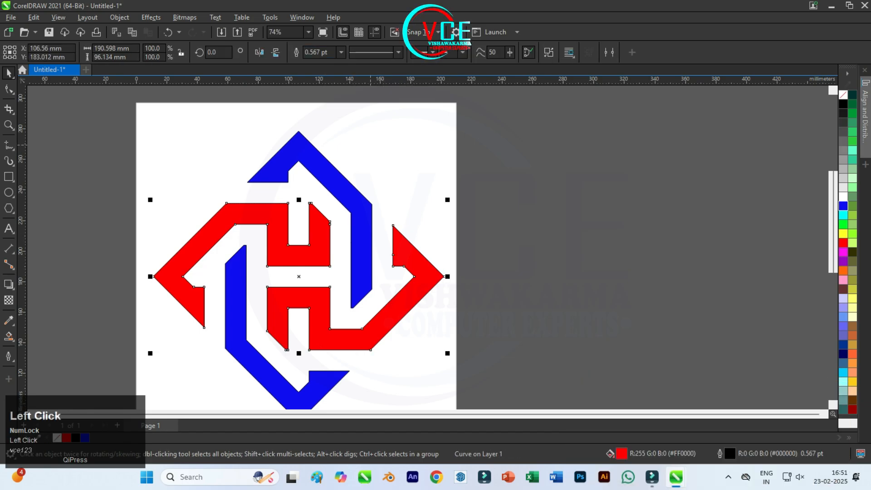
Apply an inward yellow contour with a 0.025 mm offset to the combined red shape and remove its outline.
scroll(316, 254, down, 1)
click(8, 284)
click(45, 296)
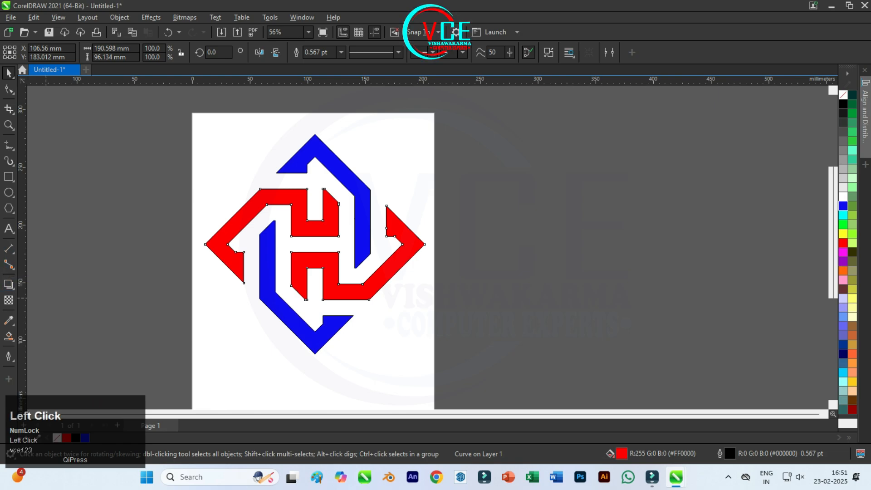
drag(205, 245, 213, 245)
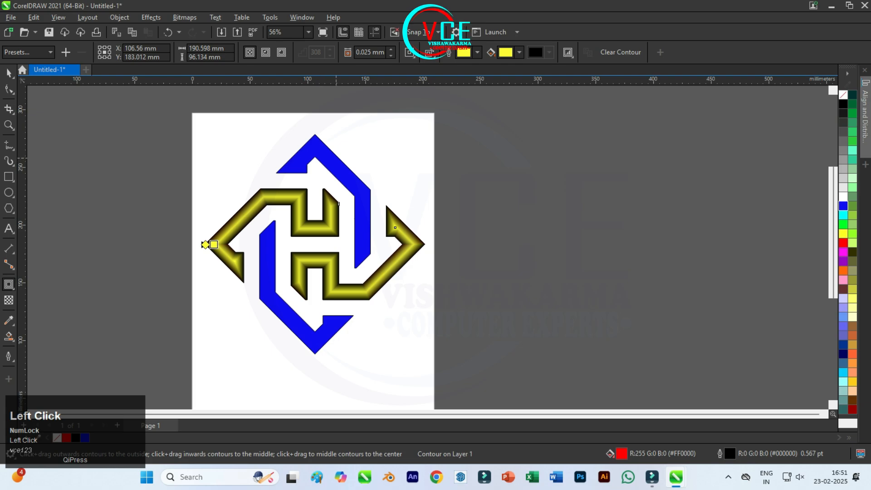
right_click(842, 94)
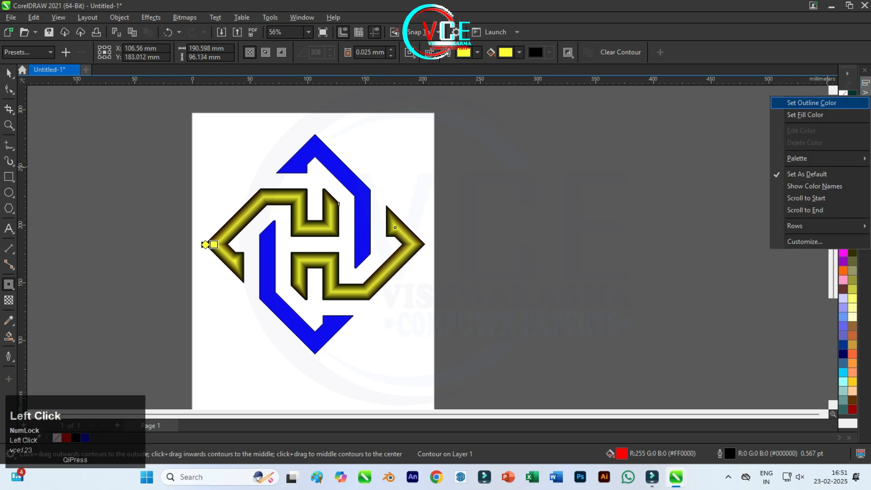
click(766, 101)
Apply the same inward yellow contour to the blue shape and remove its outline.
click(330, 161)
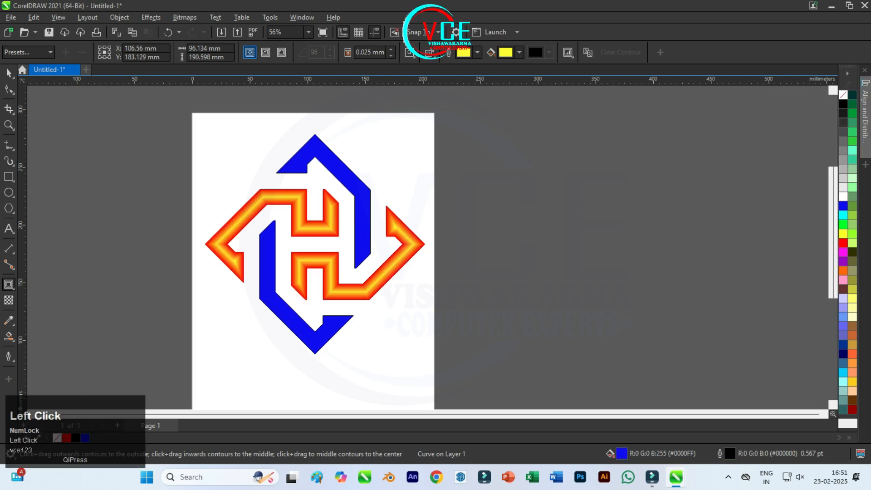
drag(259, 245, 268, 244)
right_click(842, 94)
click(766, 101)
scroll(376, 212, up, 1)
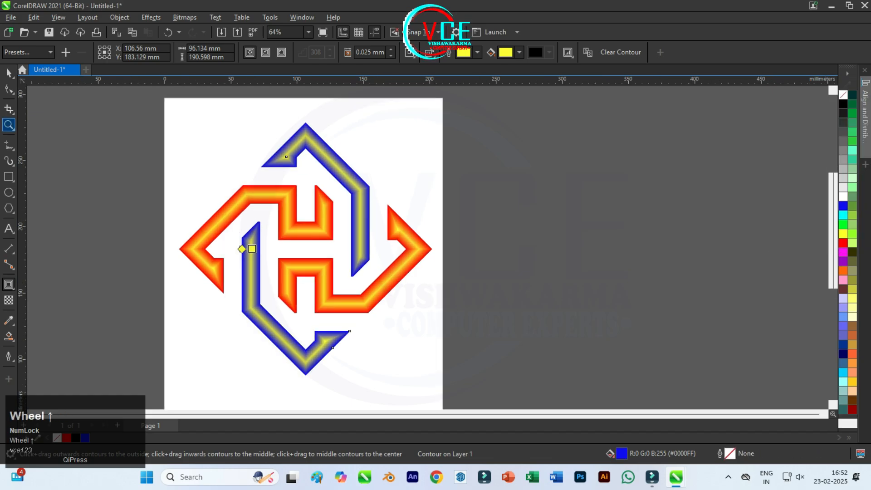
Select both contoured shapes of the logo and convert them to one 300 dpi RGB bitmap.
click(9, 72)
scroll(340, 195, up, 1)
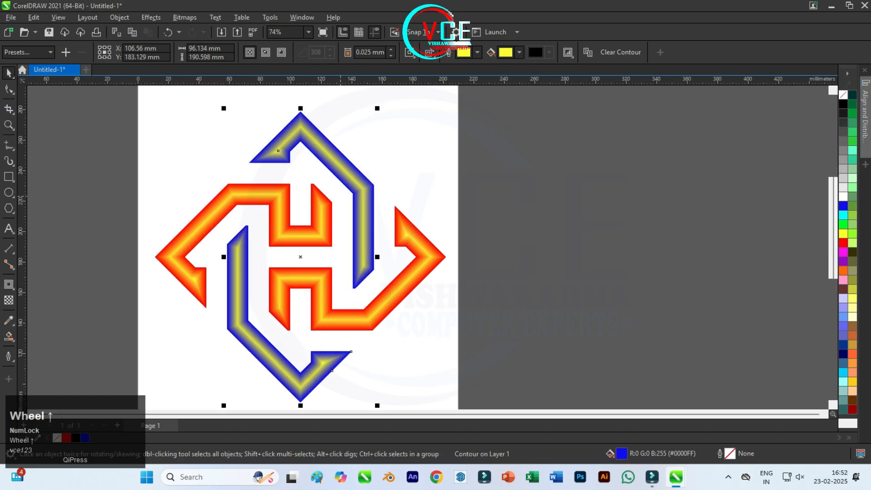
scroll(291, 195, down, 2)
drag(181, 117, 468, 377)
click(151, 17)
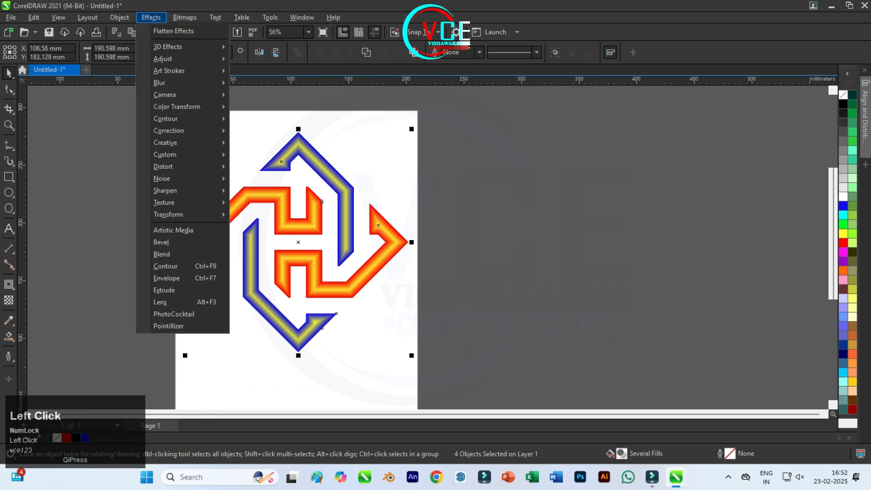
click(174, 31)
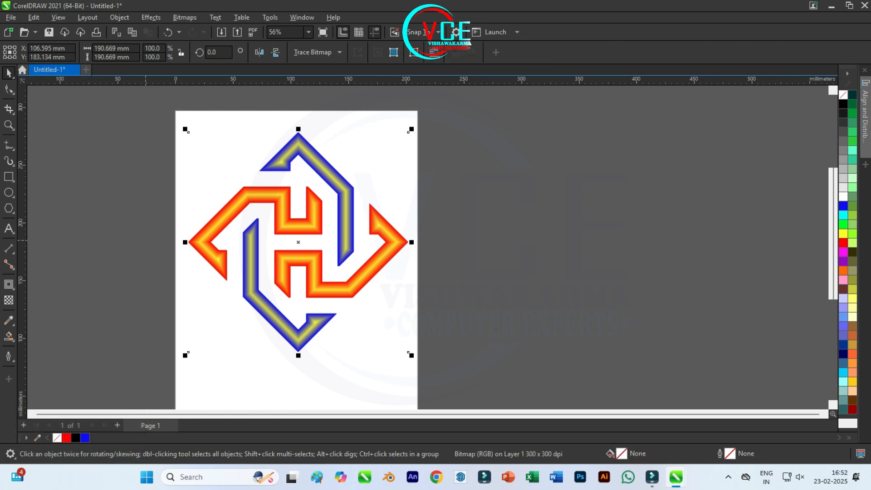
Start the Plastic texture effect on the logo bitmap with smoothness 37 and depth 50.
click(151, 17)
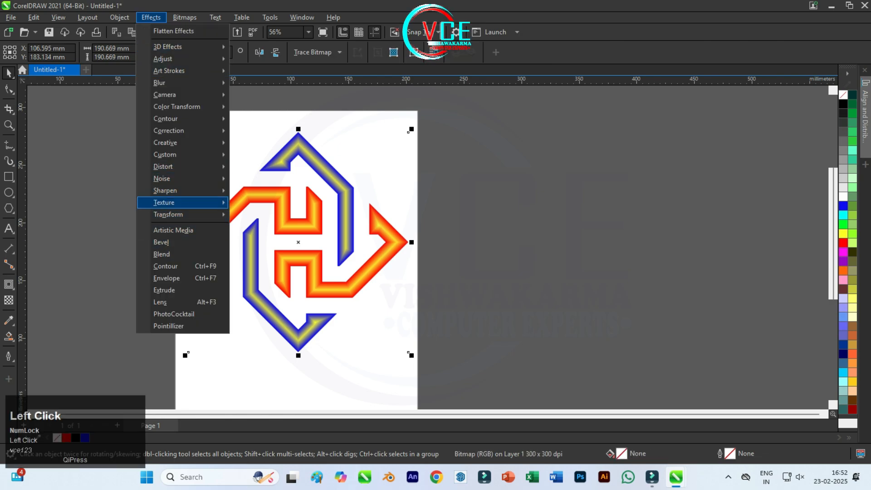
mouse_move(181, 202)
click(254, 240)
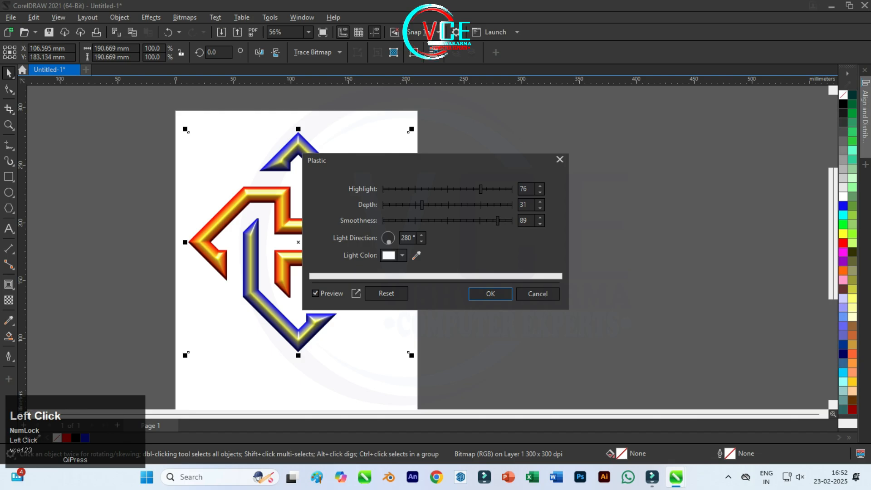
drag(447, 162, 544, 131)
scroll(196, 224, up, 1)
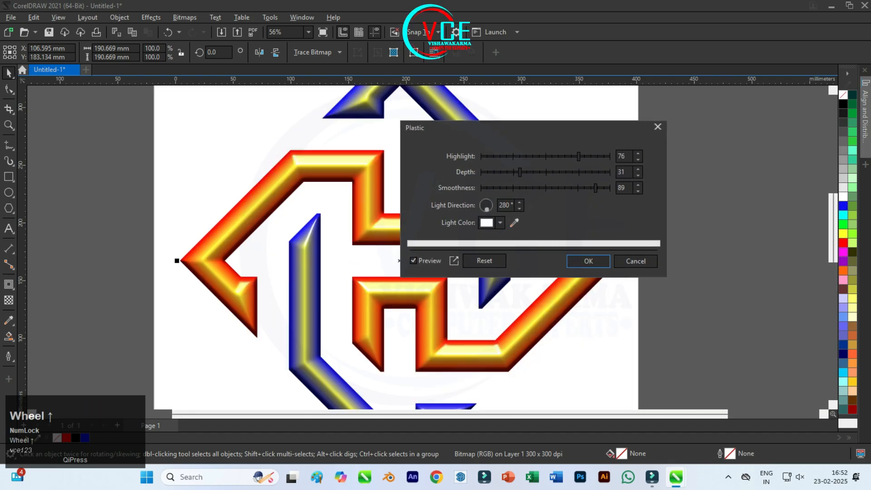
drag(399, 261, 233, 252)
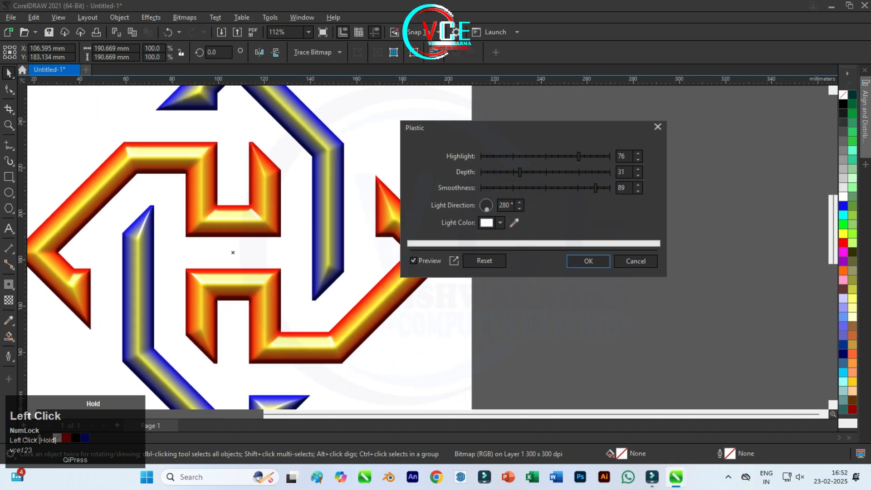
drag(595, 188, 529, 187)
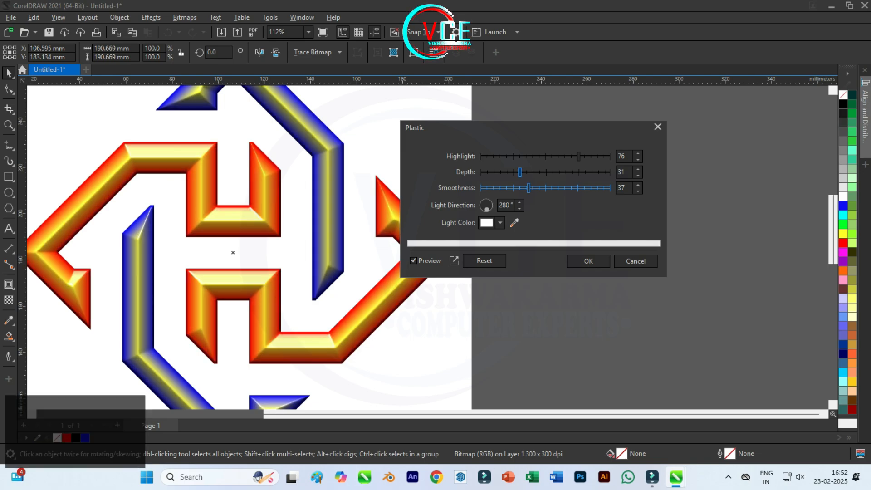
click(567, 172)
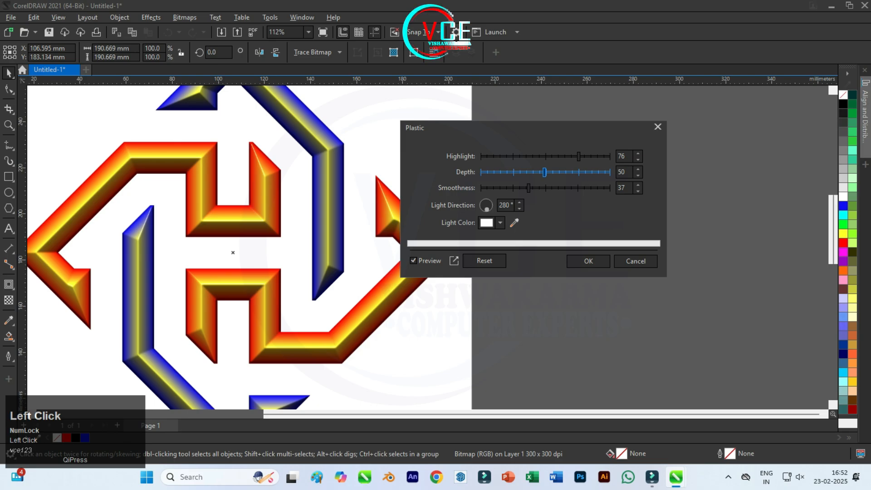
Set the Plastic effect's highlight to 86, readjust its smoothness to a medium level, and apply the effect.
click(506, 157)
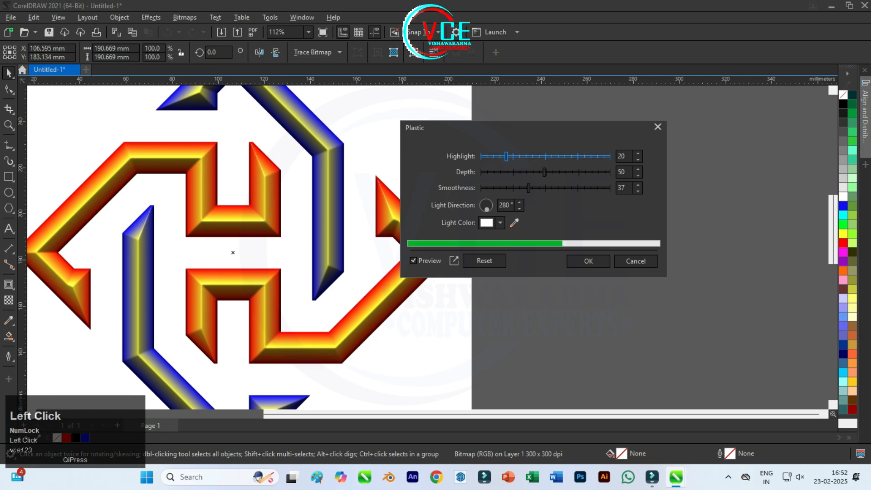
click(591, 157)
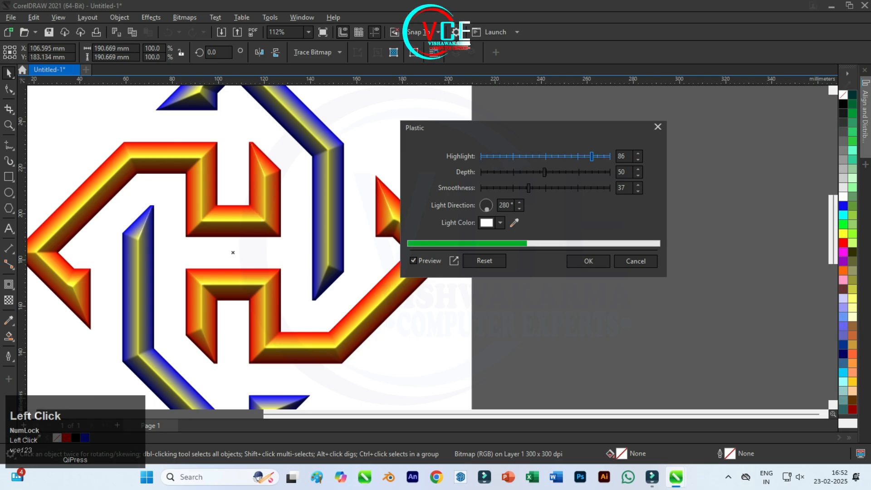
click(502, 187)
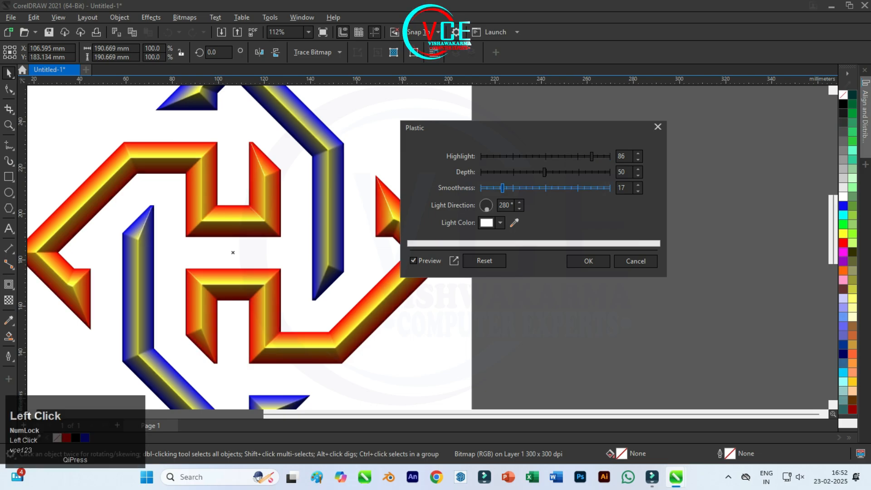
click(531, 188)
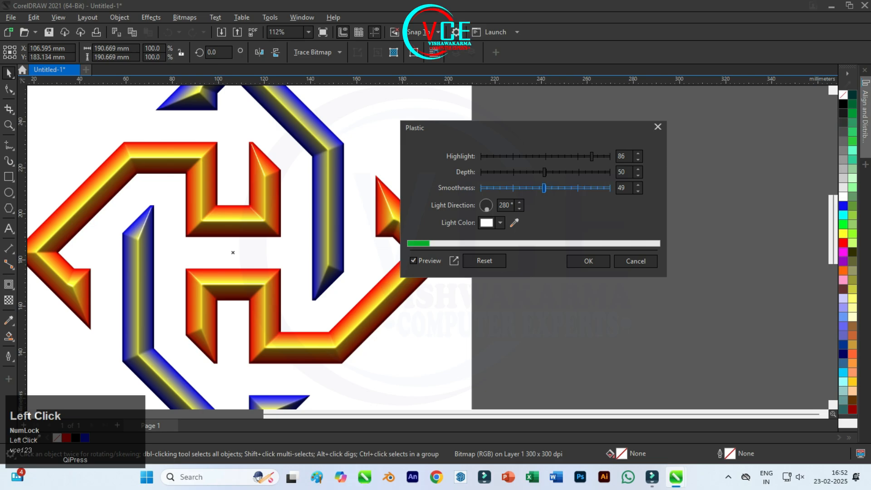
click(534, 188)
click(588, 261)
Place a duplicate of the logo bitmap about 196 mm to the right of the original, level with it.
scroll(452, 213, down, 2)
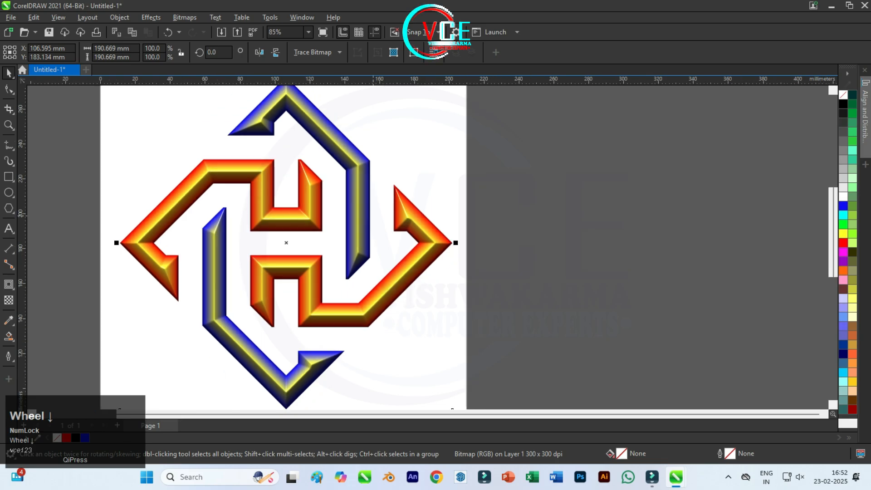
scroll(391, 263, down, 2)
scroll(391, 263, up, 1)
scroll(78, 142, down, 1)
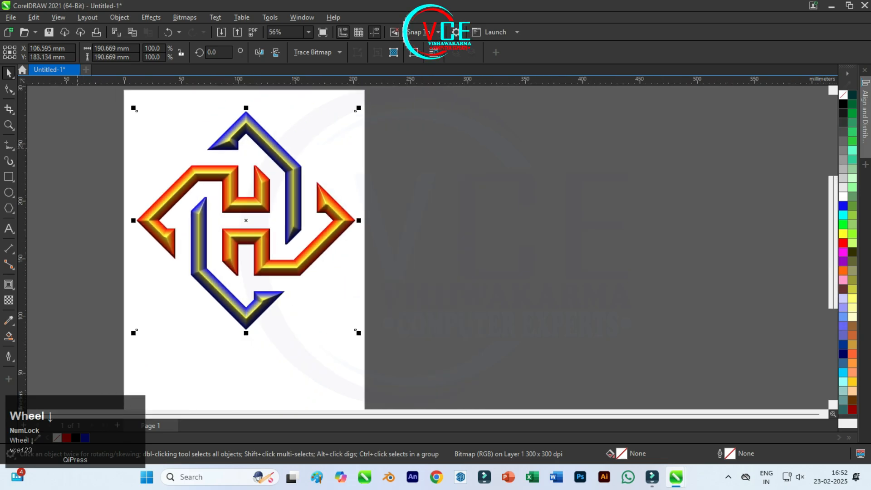
scroll(190, 145, down, 1)
right_click(246, 131)
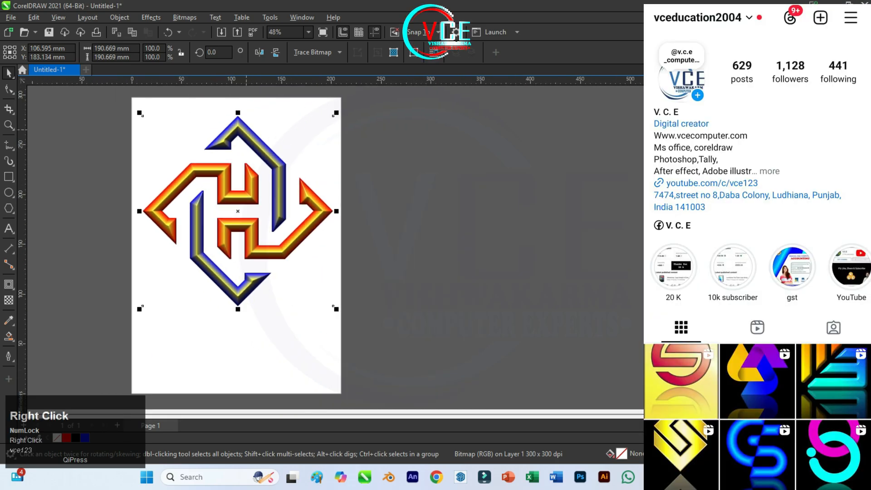
click(206, 175)
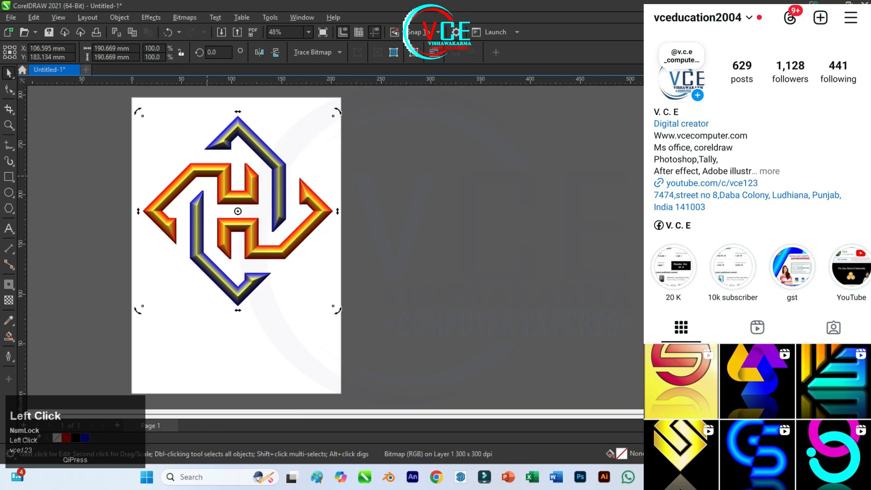
drag(207, 175, 389, 176)
right_click(390, 176)
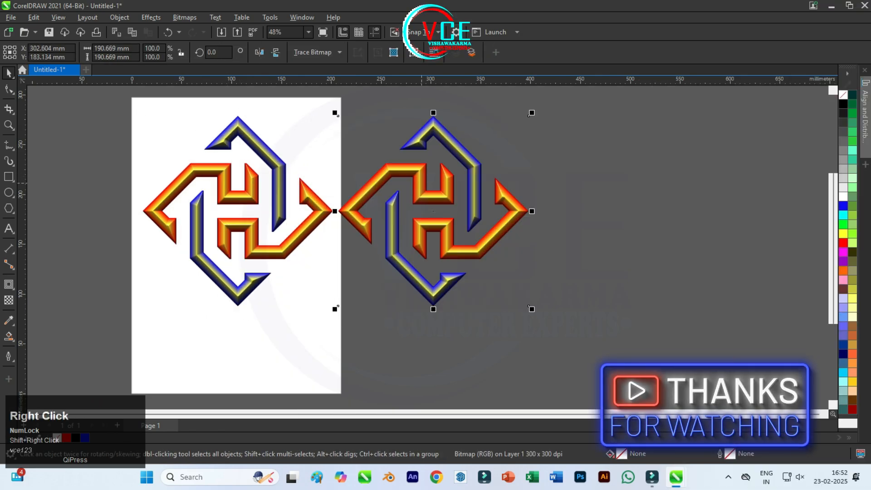
Start a Hue/Saturation/Lightness adjustment on the duplicate logo bitmap with hue -142, saturation 11 and lightness 7.
scroll(517, 167, up, 2)
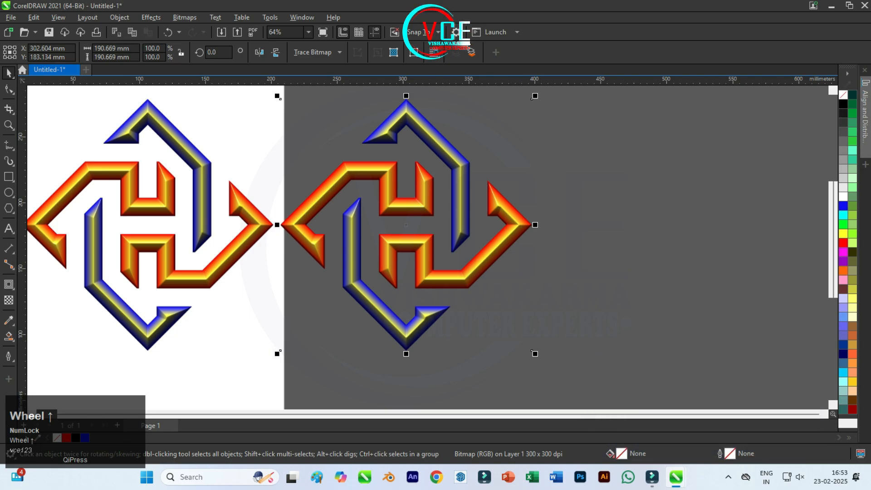
click(151, 17)
mouse_move(162, 59)
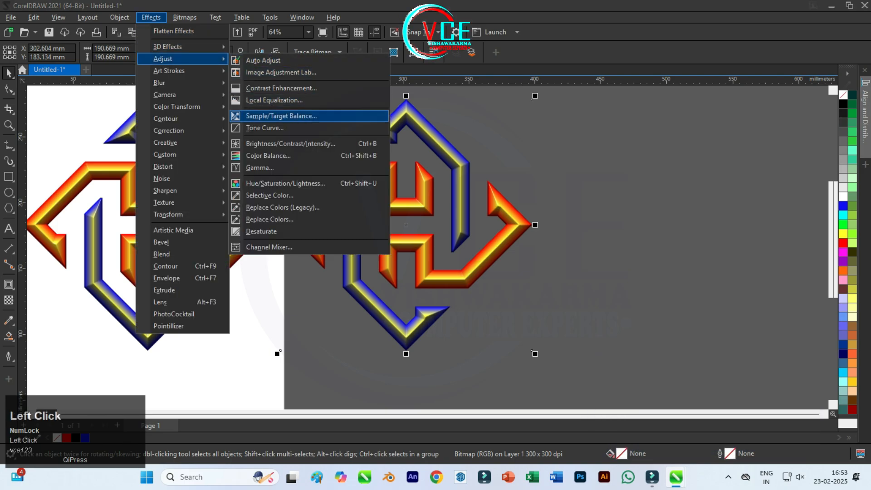
click(285, 183)
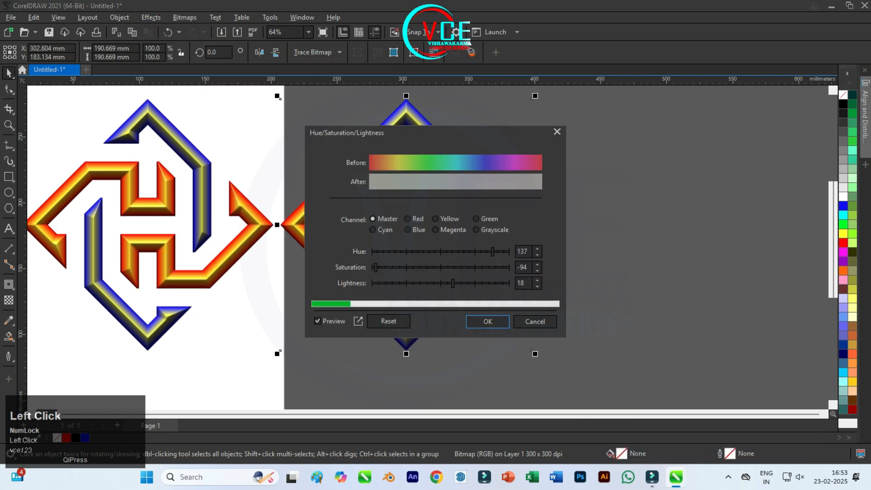
drag(463, 133, 671, 112)
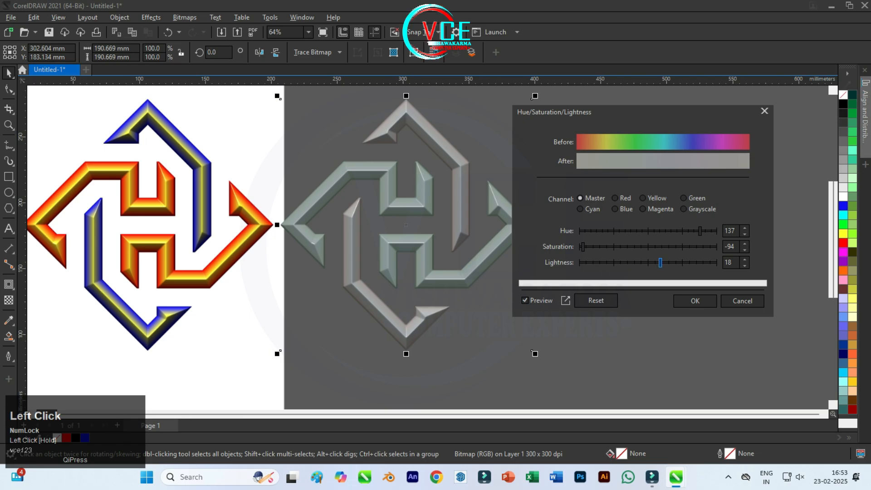
drag(582, 246, 654, 246)
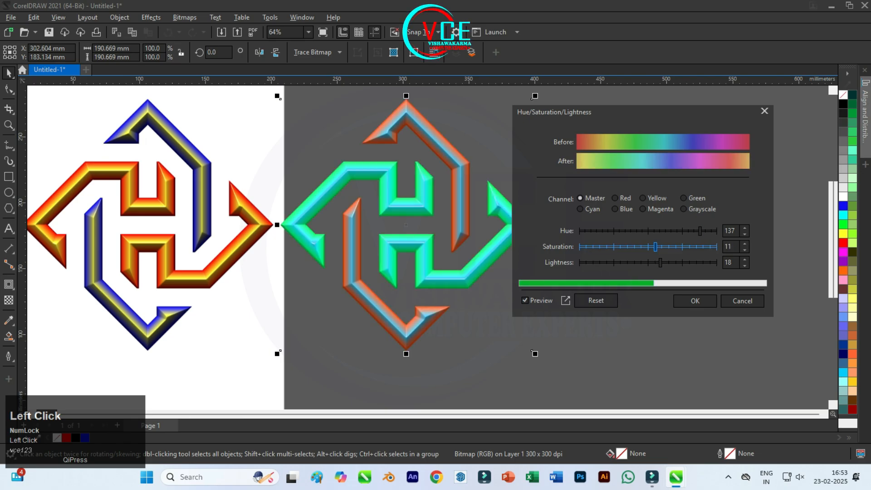
drag(700, 230, 594, 231)
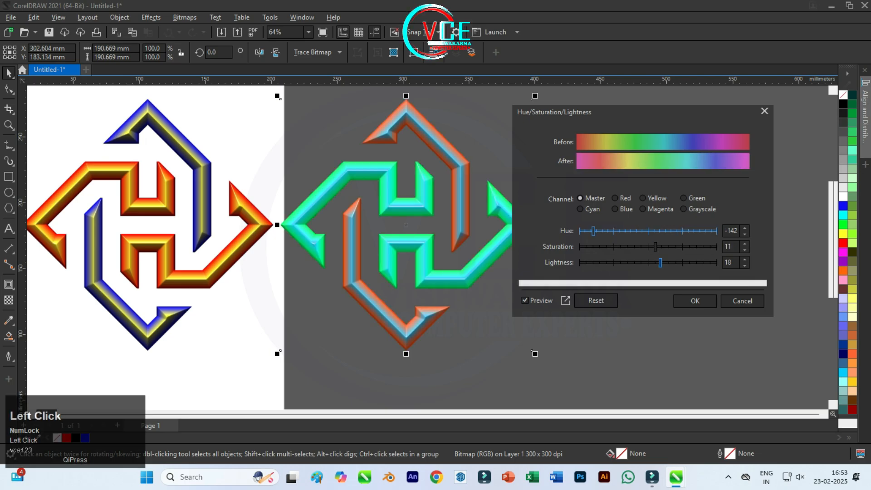
drag(660, 262, 652, 263)
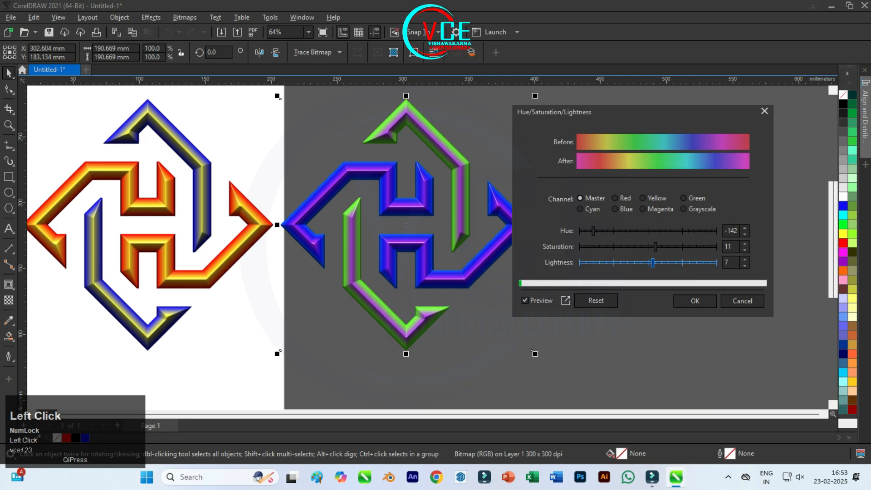
Try hue values -123 and 21 on the duplicate logo, set the hue to 167, and apply the colour adjustment.
drag(593, 231, 601, 230)
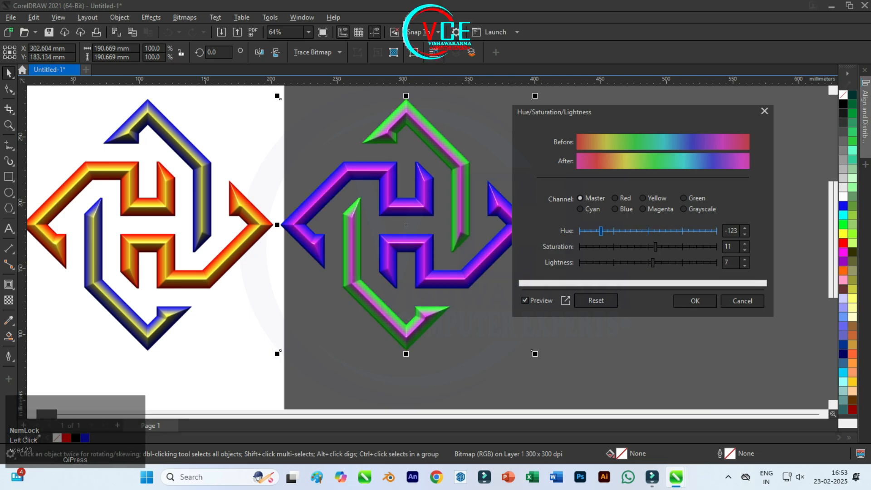
drag(601, 231, 656, 231)
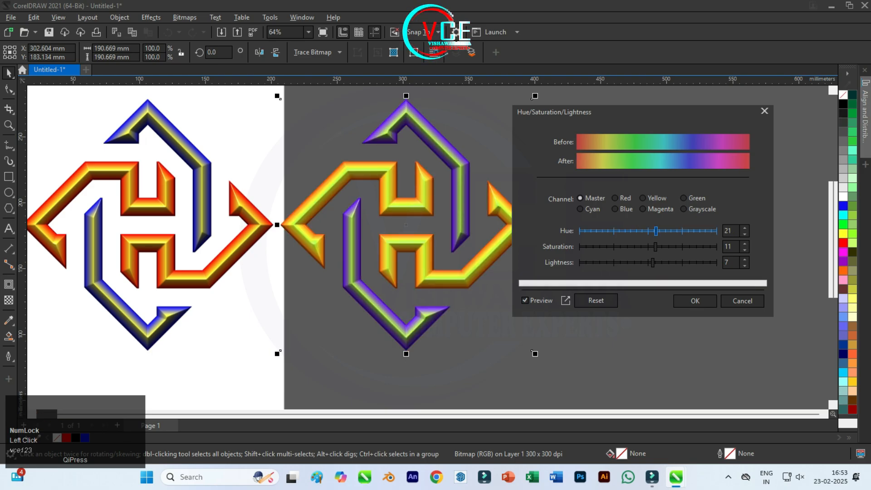
drag(655, 231, 711, 230)
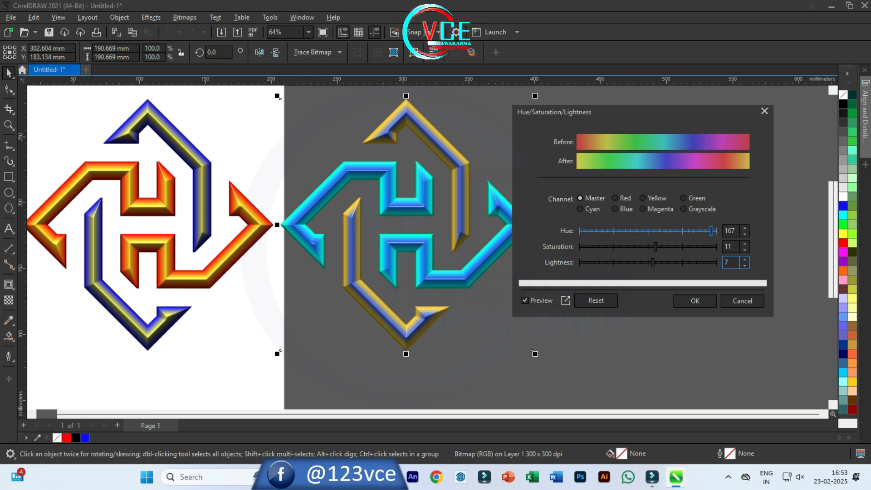
click(694, 301)
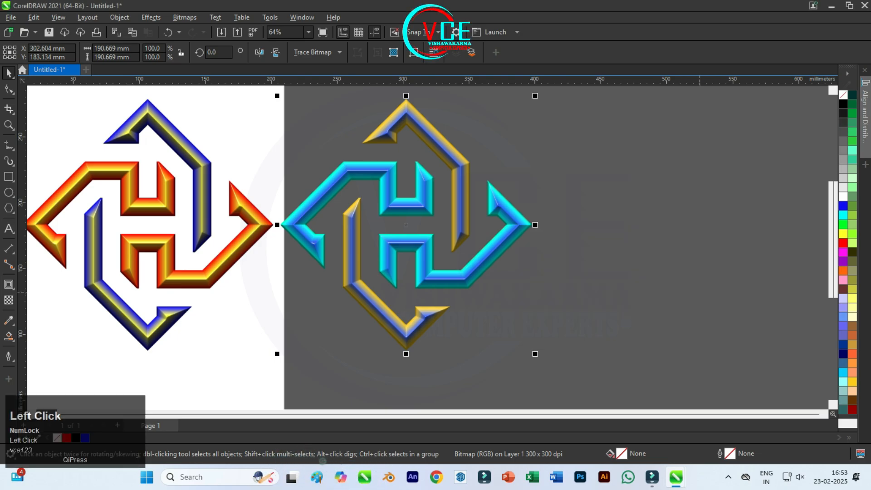
Draw a rectangle about 408 by 225 mm covering both logos and fill it with black.
scroll(403, 247, down, 1)
scroll(394, 278, up, 1)
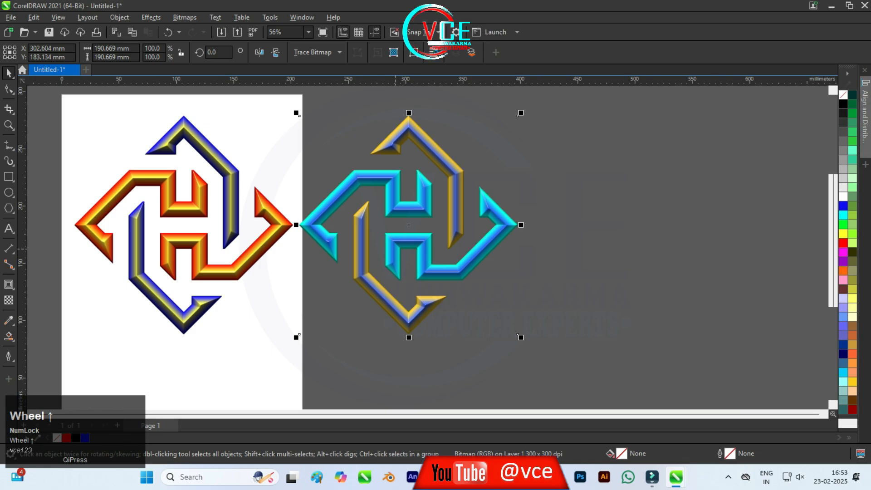
scroll(290, 234, down, 2)
click(8, 177)
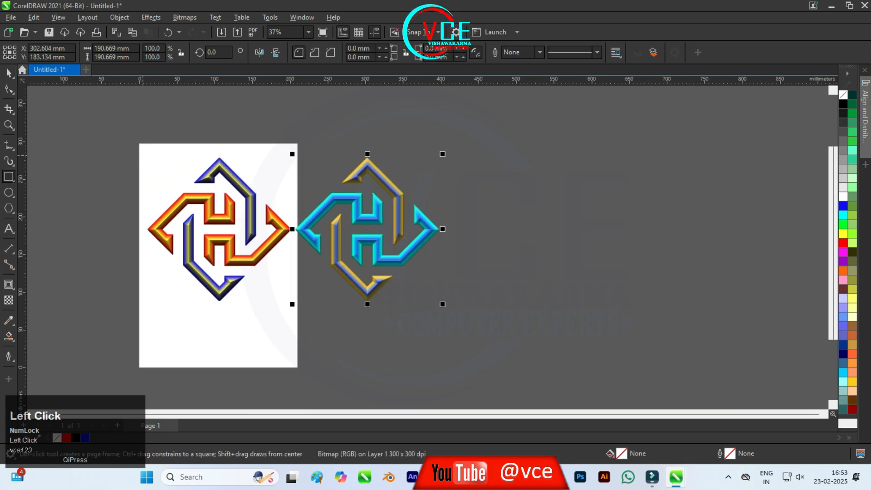
drag(142, 148, 450, 317)
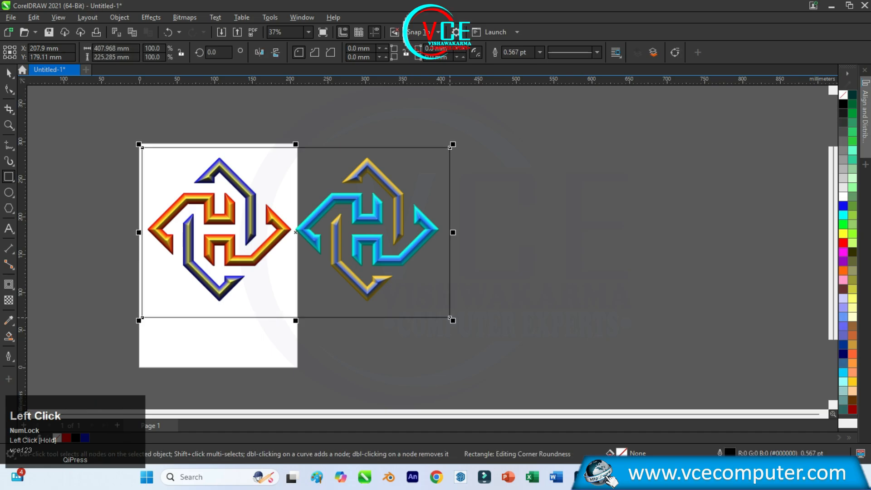
click(842, 104)
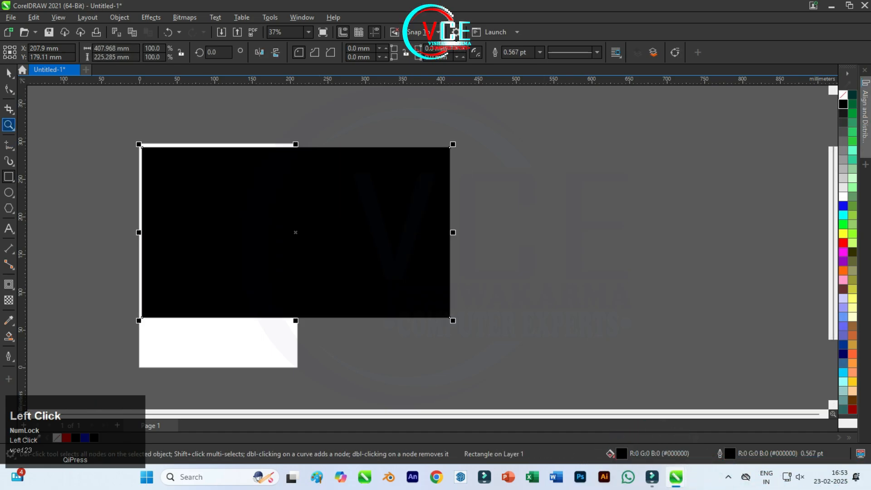
Send the black rectangle behind both logos as their background.
right_click(246, 156)
click(272, 230)
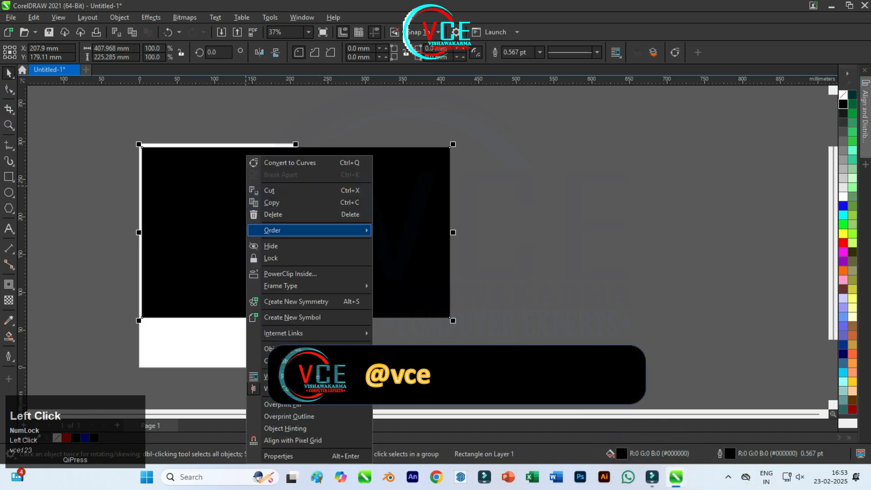
click(411, 243)
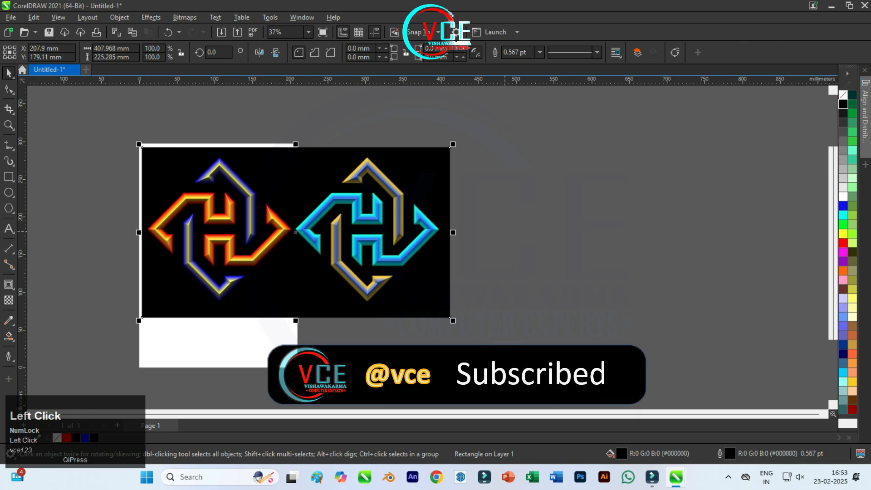
scroll(542, 238, up, 1)
scroll(258, 232, up, 1)
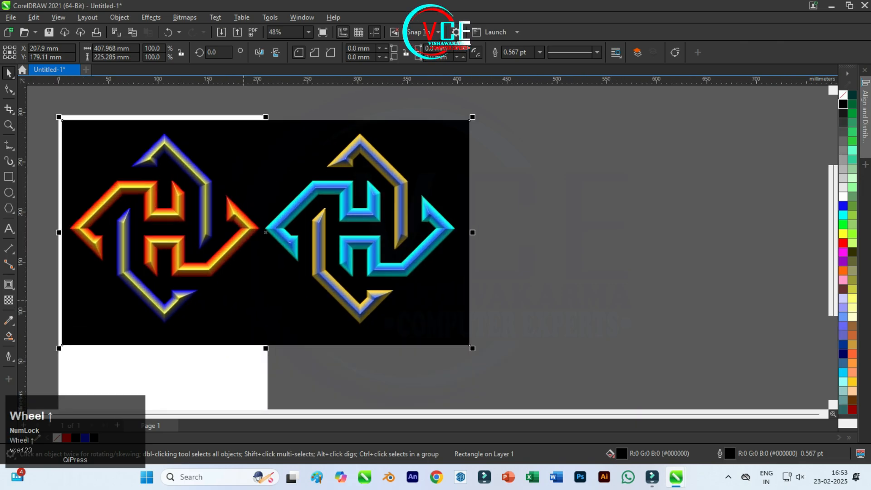
scroll(51, 204, up, 1)
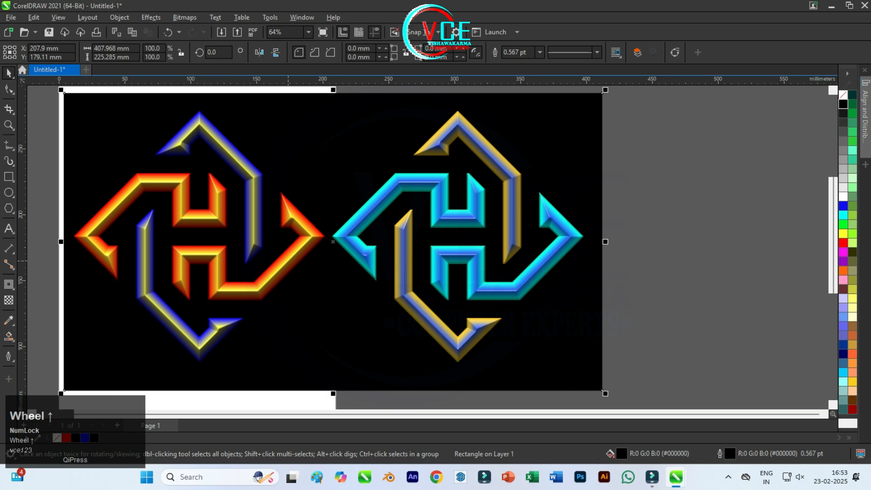